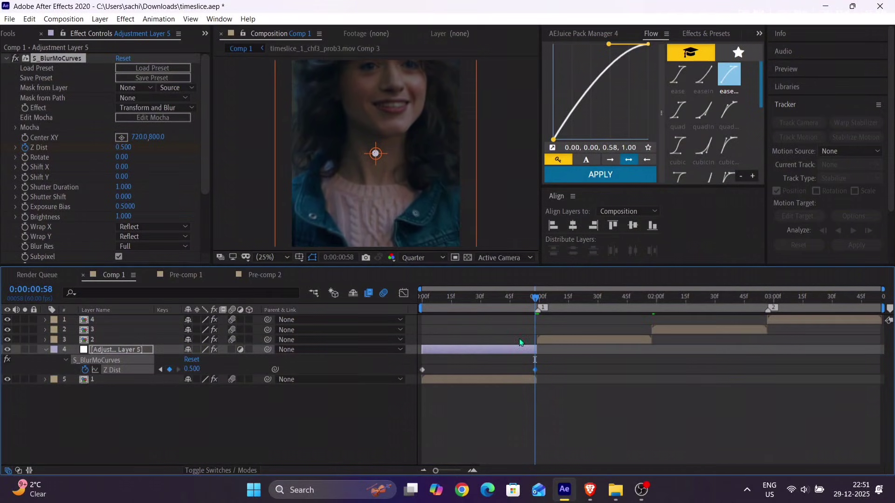
Step: Apply Easy Ease to both Z Dist keyframes on the adjustment layer above clip 1
left_click_drag(430, 306, 404, 313)
key("equal")
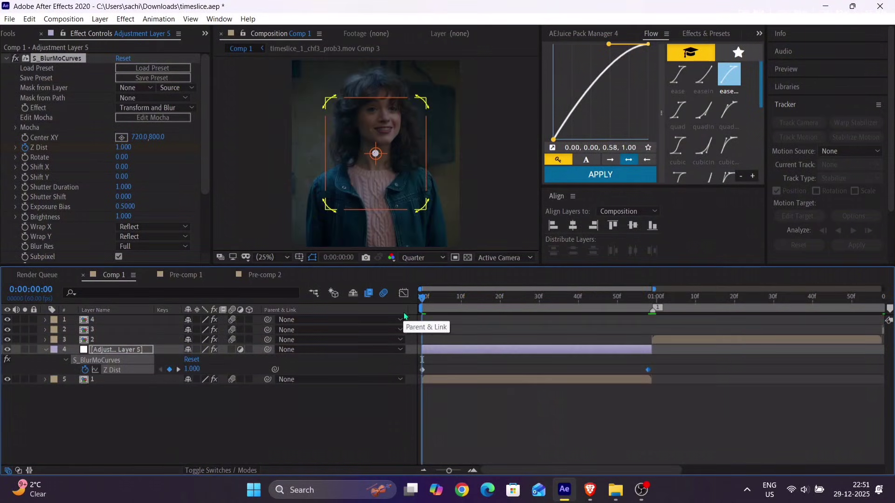
left_click_drag(666, 367, 414, 392)
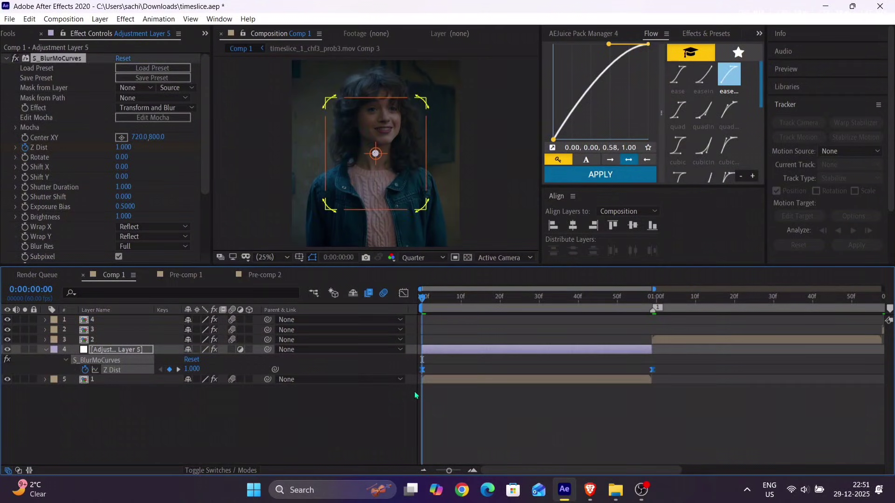
Step: Reshape the adjustment layer's Z Dist value curve so it drops steeply at both ends and flattens in the middle
left_click(404, 293)
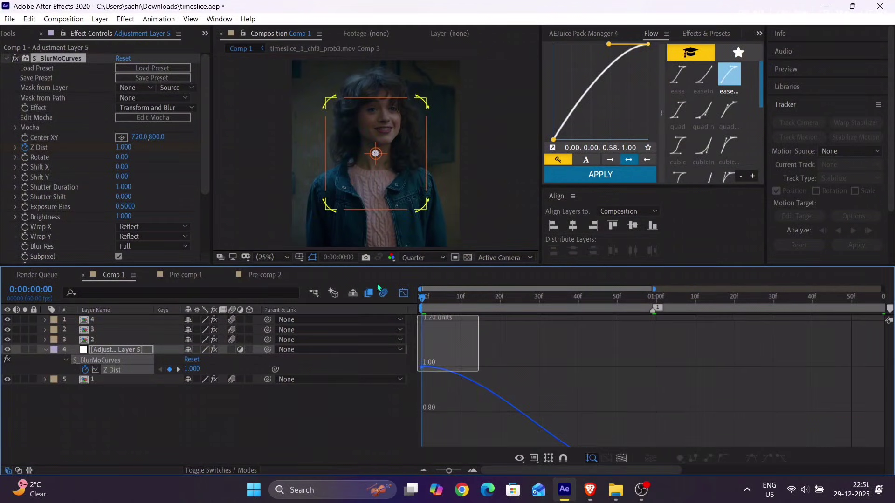
left_click(454, 297)
key("equal")
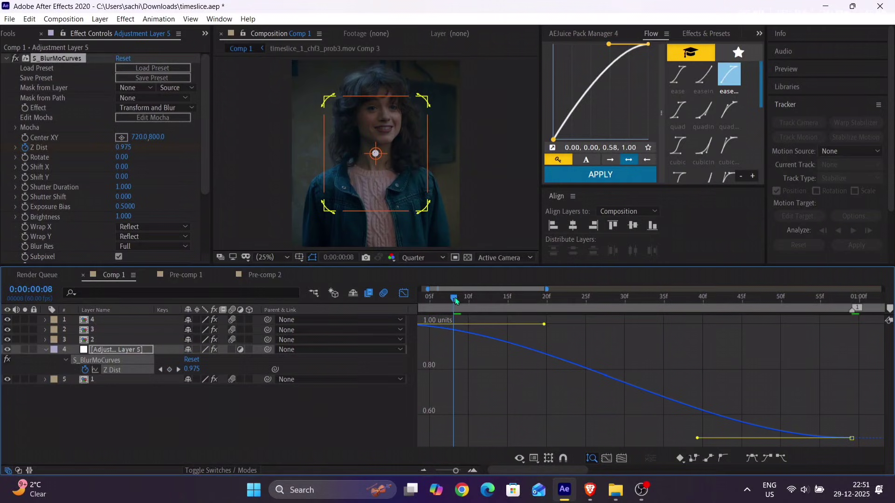
left_click_drag(454, 298, 397, 315)
left_click_drag(573, 326, 528, 395)
left_click_drag(731, 439, 719, 367)
left_click_drag(528, 395, 547, 409)
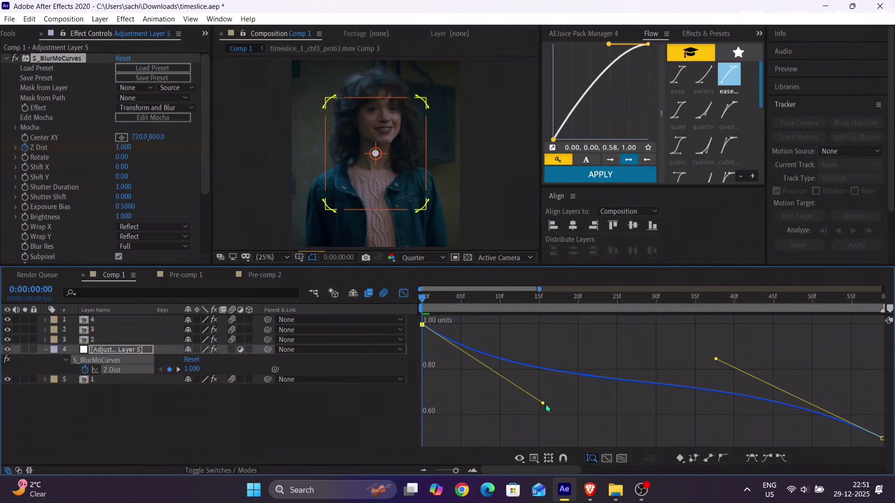
left_click(718, 360)
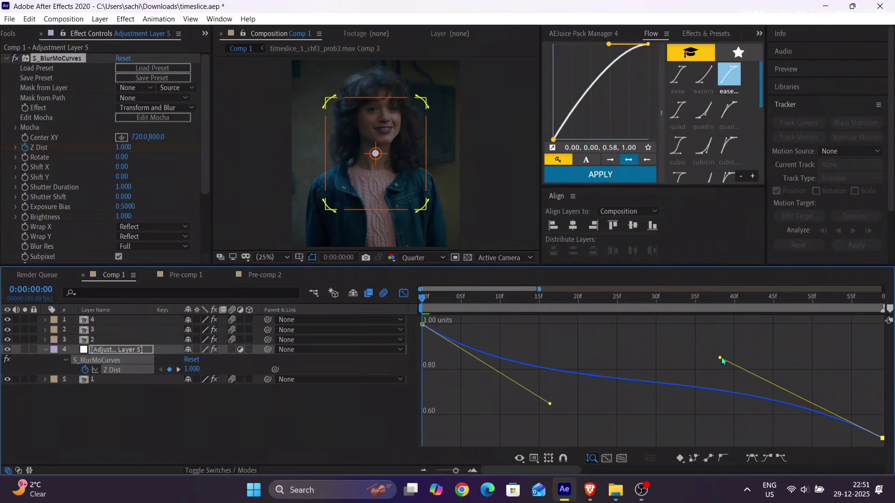
left_click_drag(551, 404, 563, 403)
left_click(404, 294)
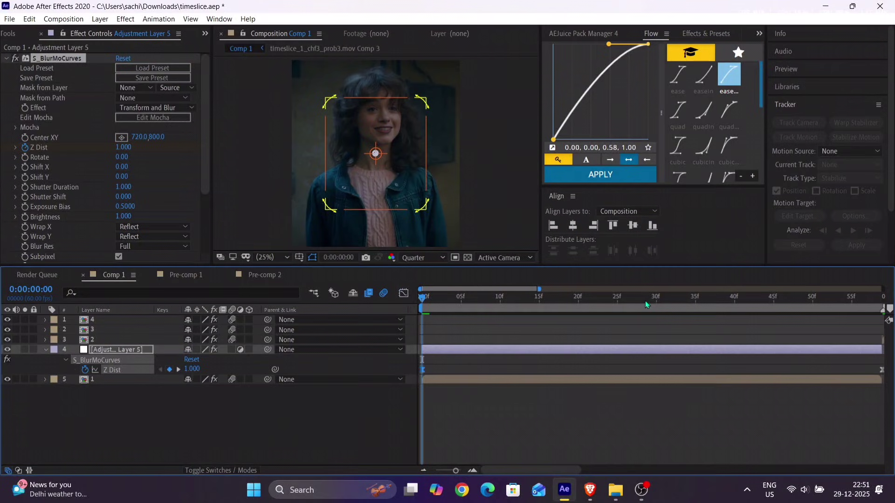
Step: At frame 46, set the first adjustment layer's S_BlurMoCurves Center XY to 720, 421, centring the zoom on the face
key("minus")
key("u")
left_click(602, 297)
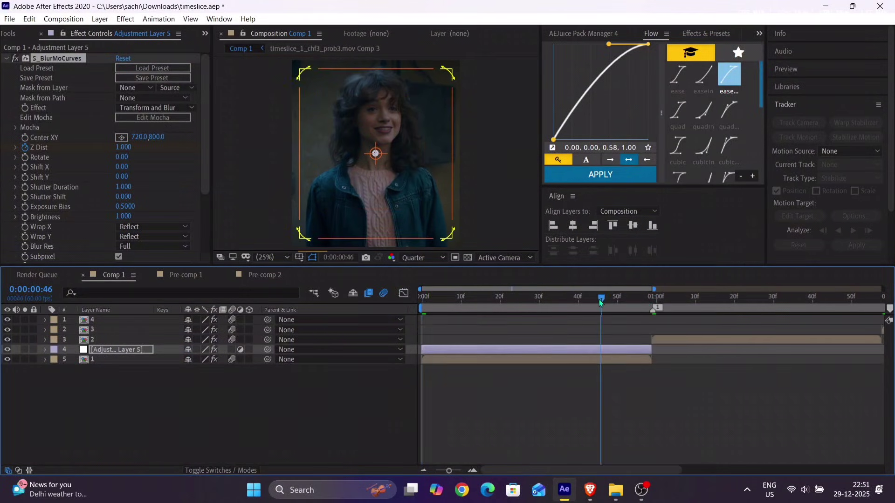
left_click_drag(158, 136, 98, 141)
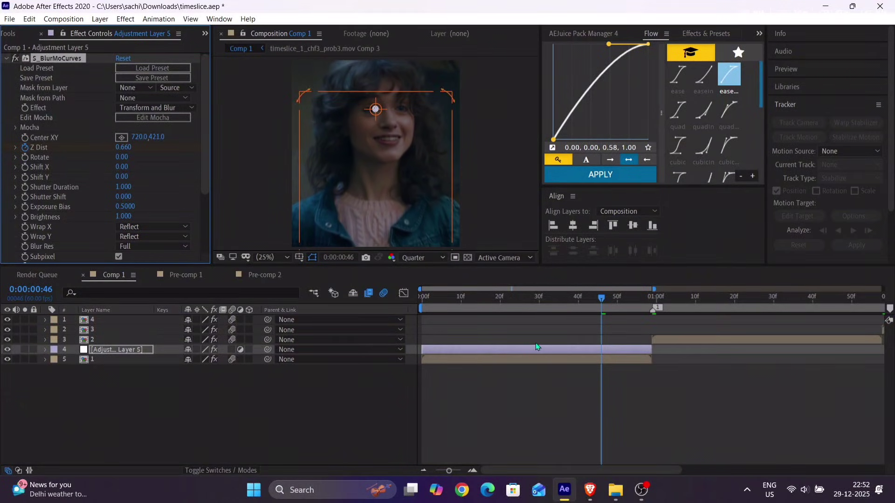
Step: Duplicate the adjustment layer, place the copy directly above clip 2 and align it with that clip's time span
left_click(536, 347)
key("minus")
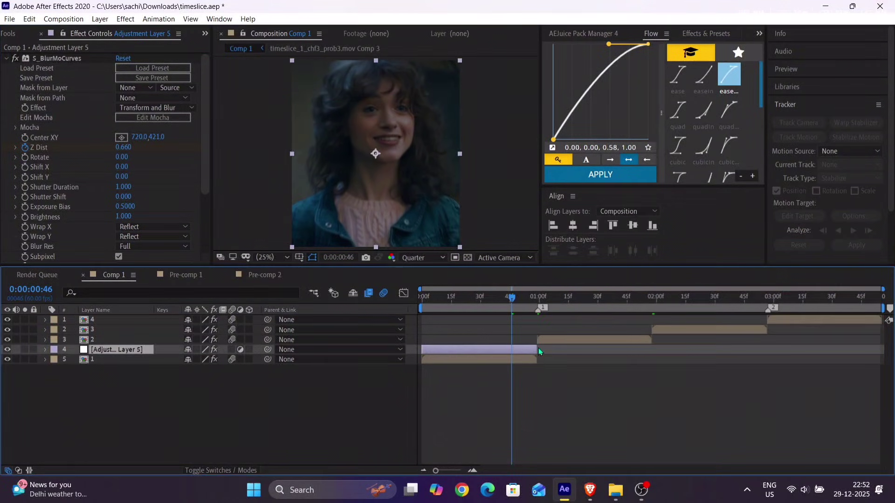
key("ctrl+d")
left_click_drag(126, 350, 128, 335)
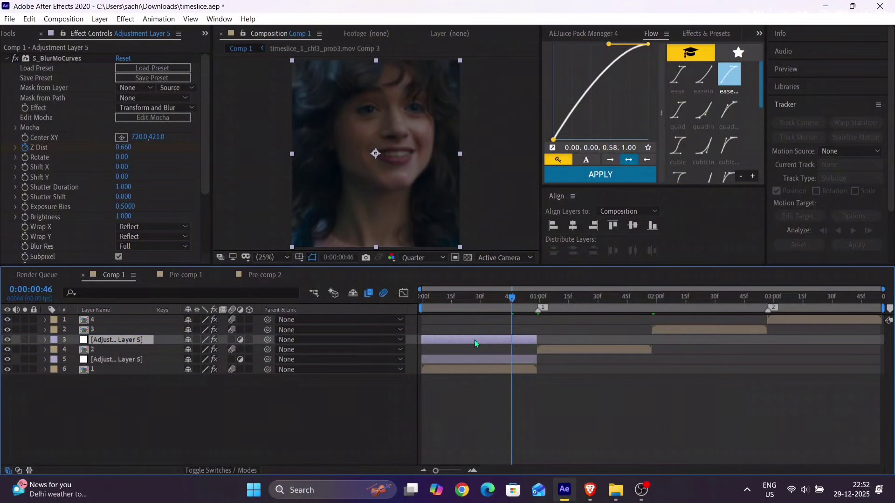
left_click_drag(547, 340, 605, 343)
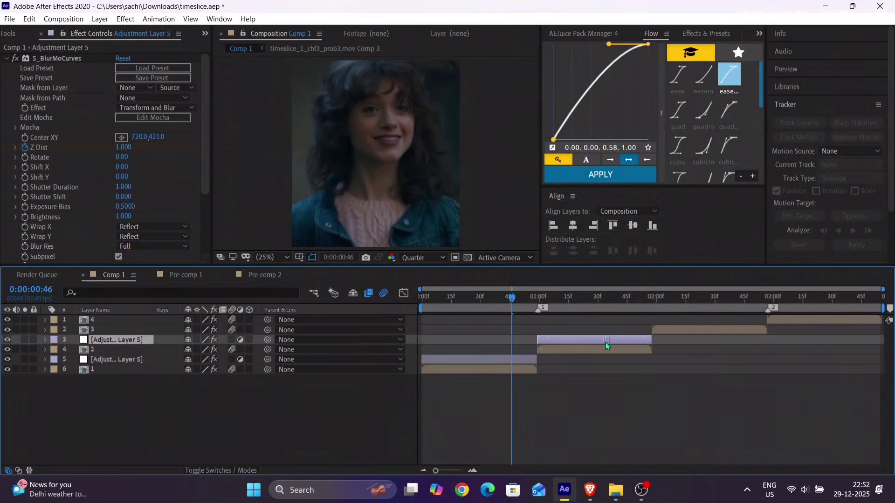
Step: At 0:00:01:30, set the blur effect's Center XY to 720, 511 on the adjustment layer above clip 2
left_click(598, 303)
left_click(72, 59)
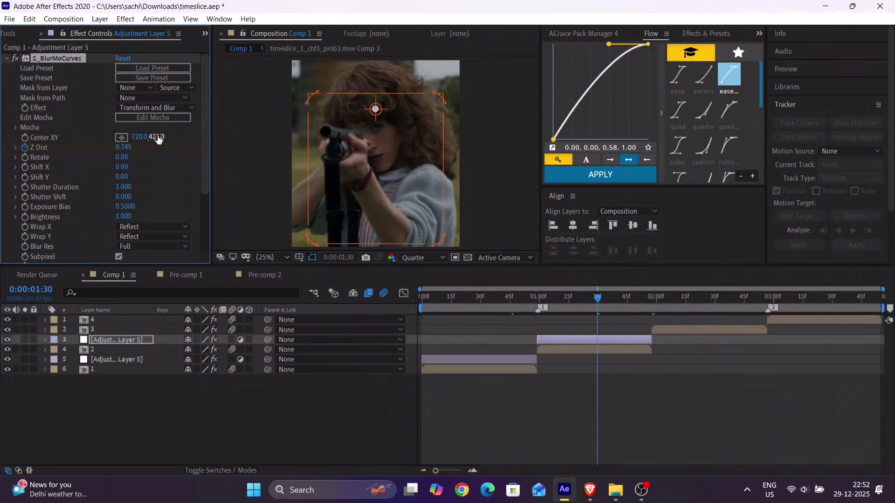
left_click_drag(159, 139, 368, 220)
Step: Duplicate clip 2's adjustment layer, place the copy directly above clip 3 and align it with that clip's time span
left_click(605, 338)
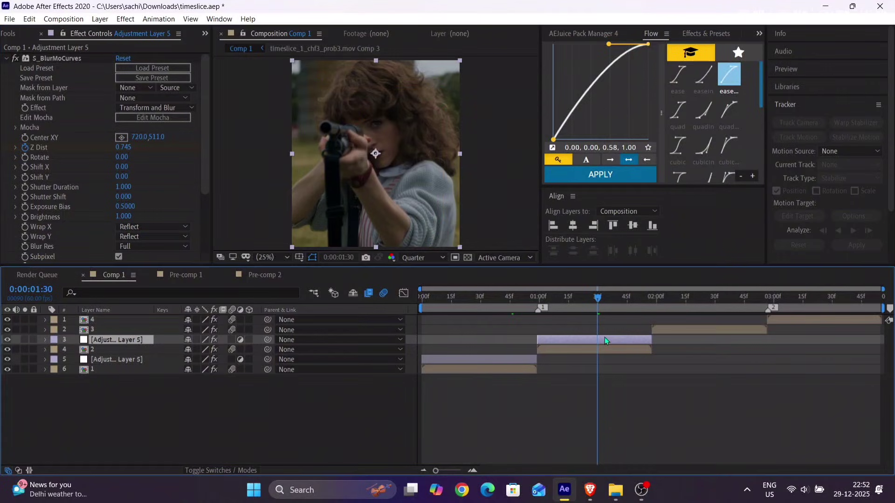
key("ctrl+d")
left_click_drag(128, 341, 129, 330)
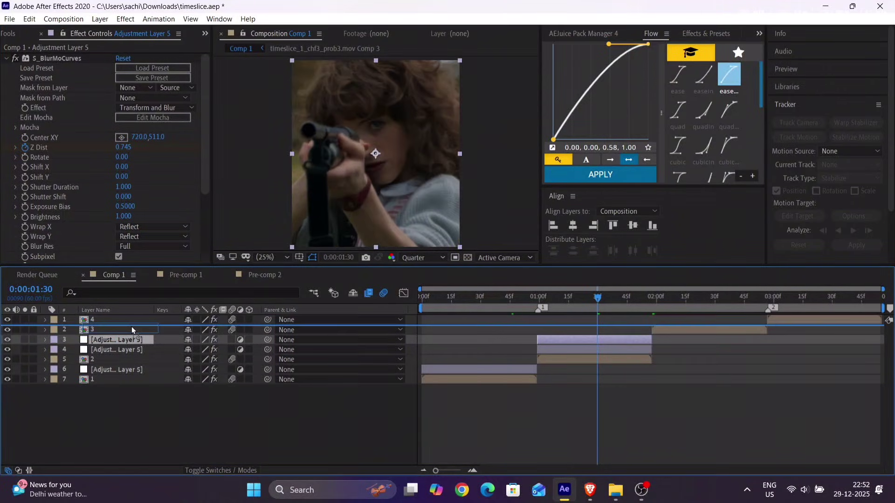
left_click_drag(645, 332, 742, 336)
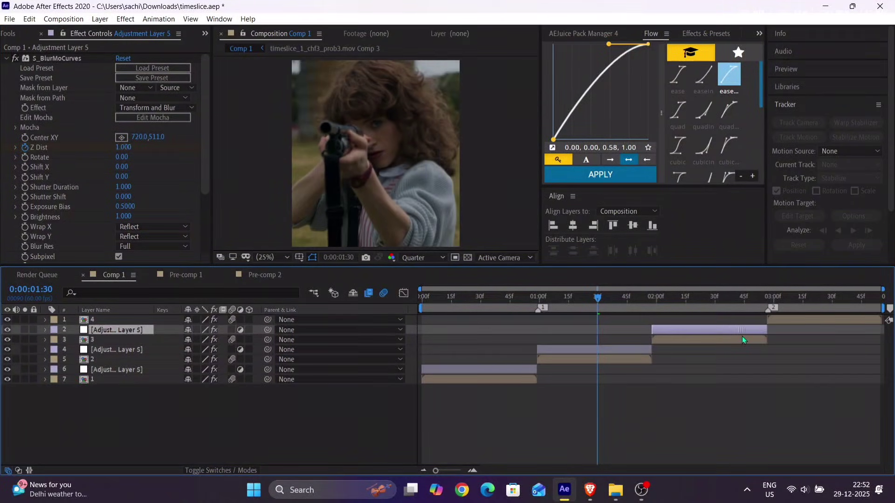
Step: At 0:00:02:35, set the blur effect's Center XY to 720, 455 on the adjustment layer above clip 3
left_click(725, 298)
left_click(50, 58)
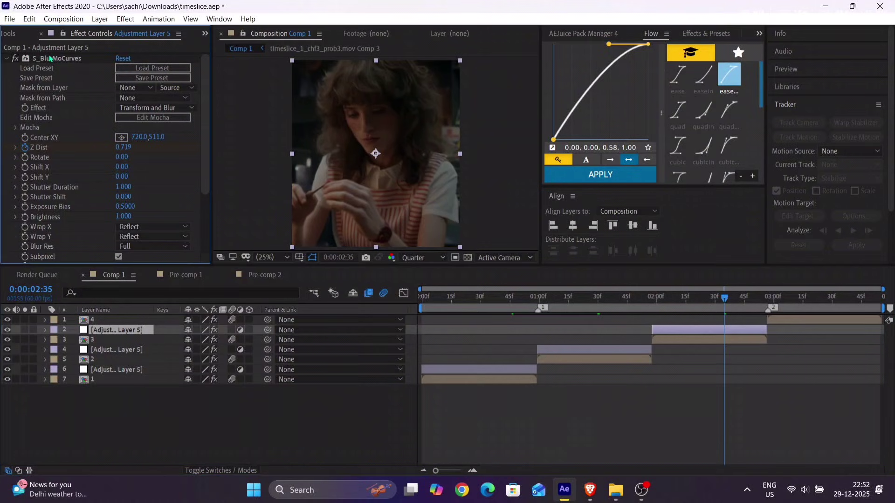
left_click(57, 58)
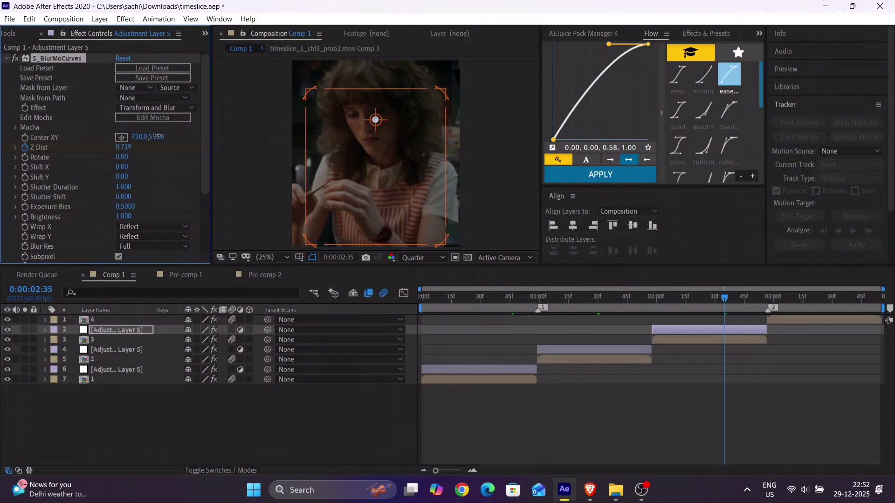
left_click_drag(156, 137, 123, 138)
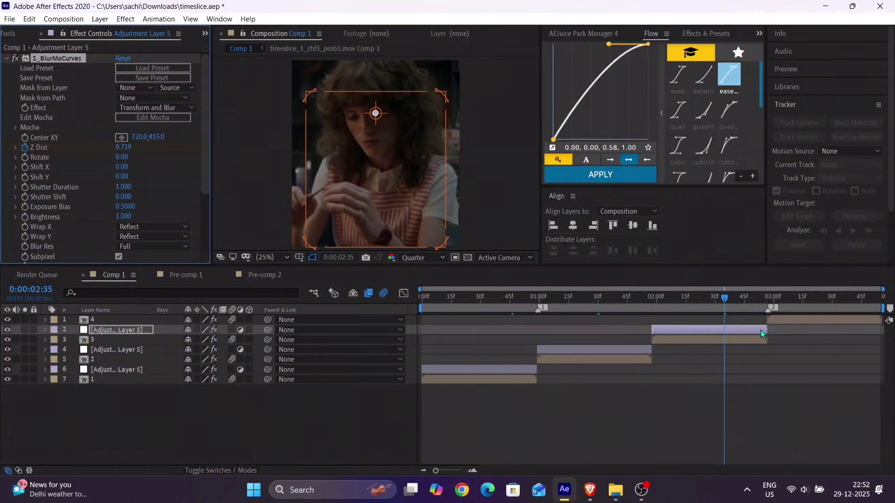
left_click(180, 169)
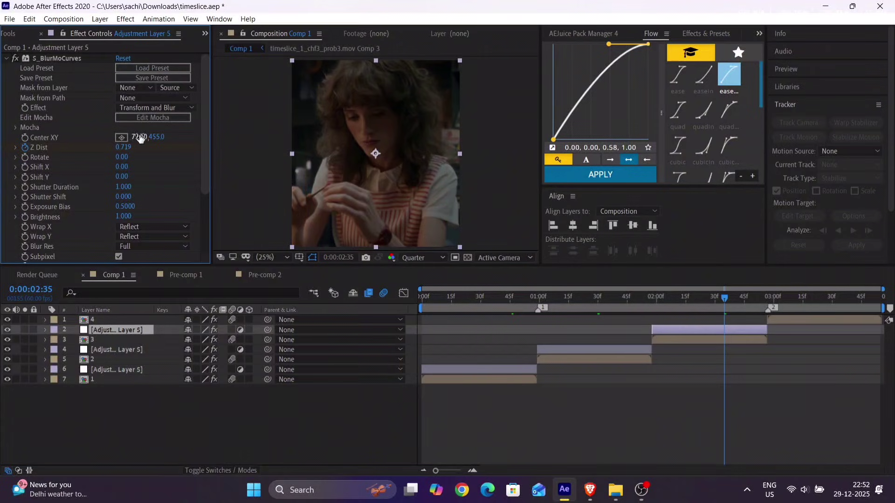
Step: Duplicate clip 3's adjustment layer, place the copy directly above clip 4 and align it with that clip's time span
left_click(703, 328)
key("ctrl+d")
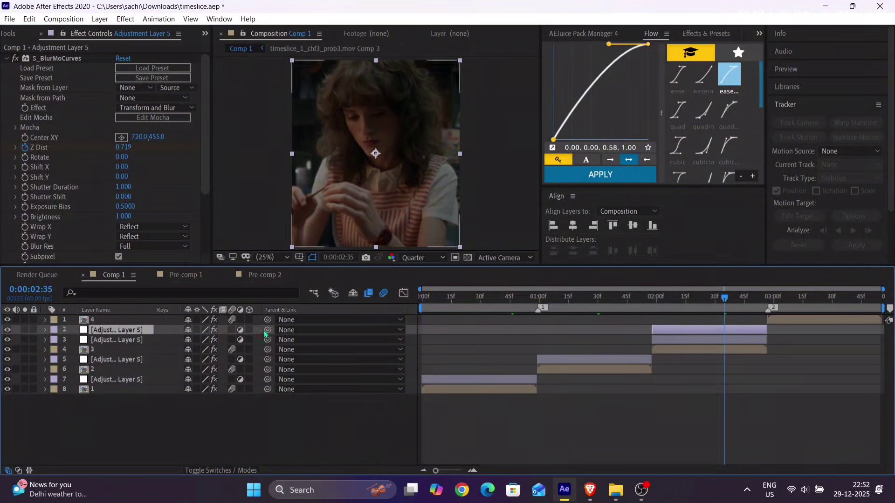
left_click_drag(142, 329, 140, 317)
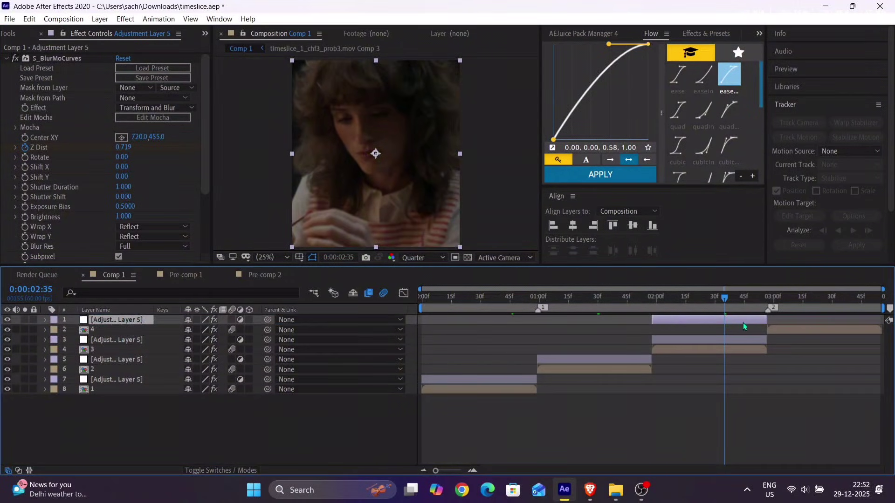
left_click_drag(743, 323, 854, 328)
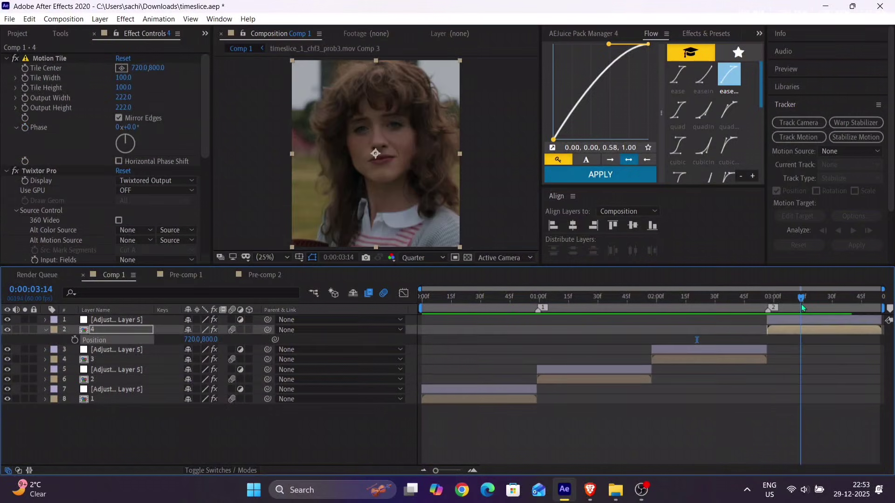
Step: Collapse clip 4's properties and preview the composition from the first frame to check the zooms across all four clips
left_click_drag(801, 304, 340, 302)
key("u")
key("u")
key("space")
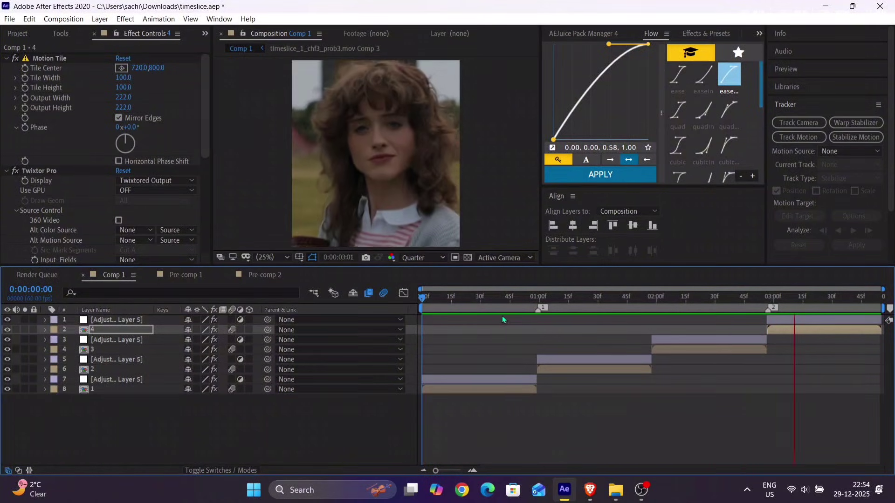
key("space")
Step: Separate clip 1's Position into X and Y dimensions
left_click(439, 390)
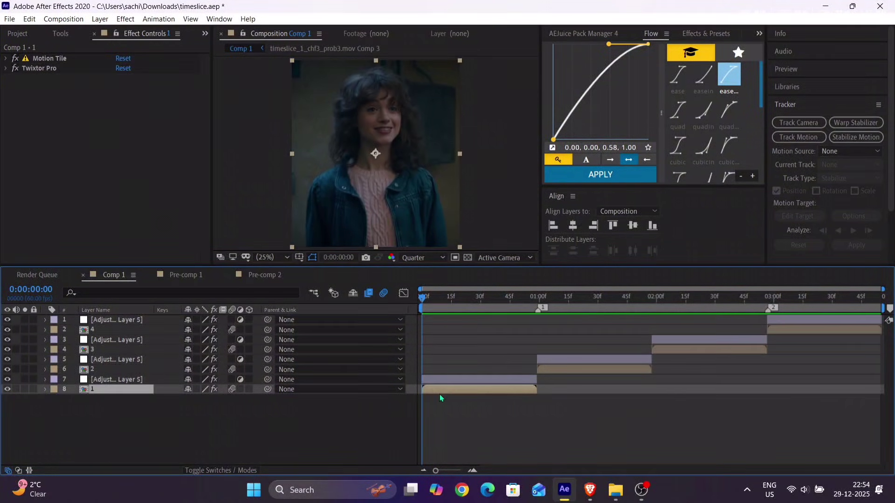
key("p")
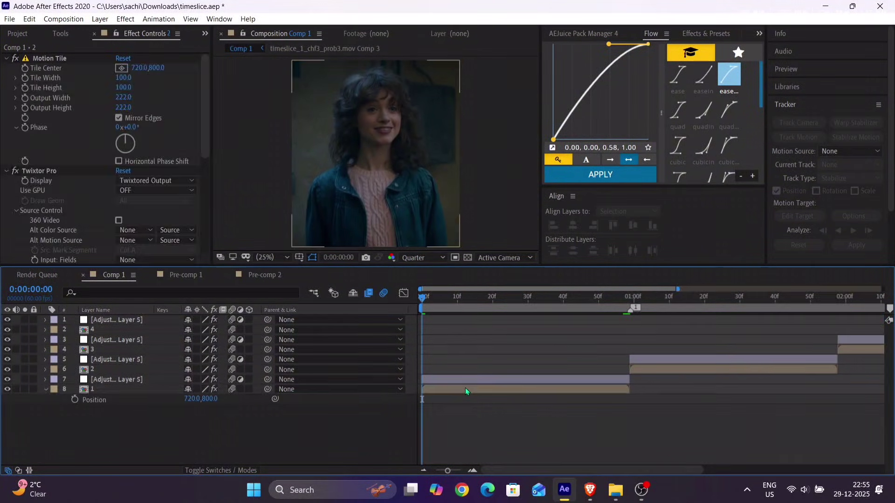
left_click(465, 388)
key("p")
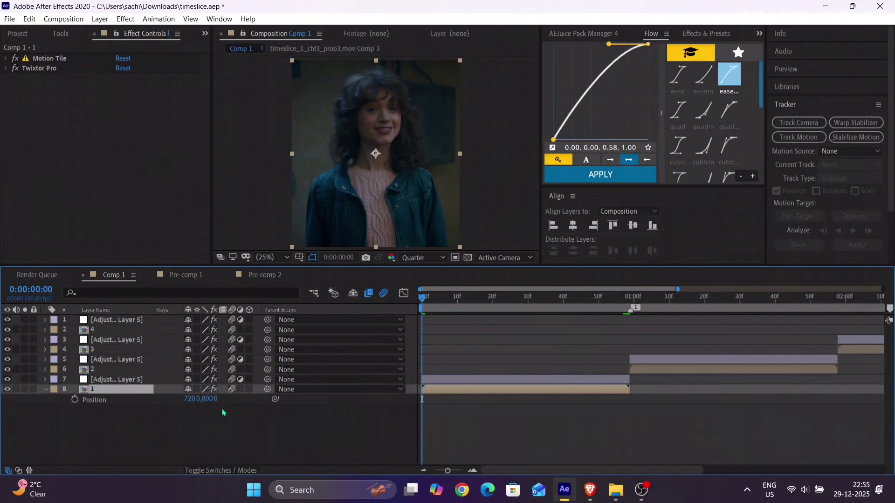
right_click(113, 400)
left_click(145, 285)
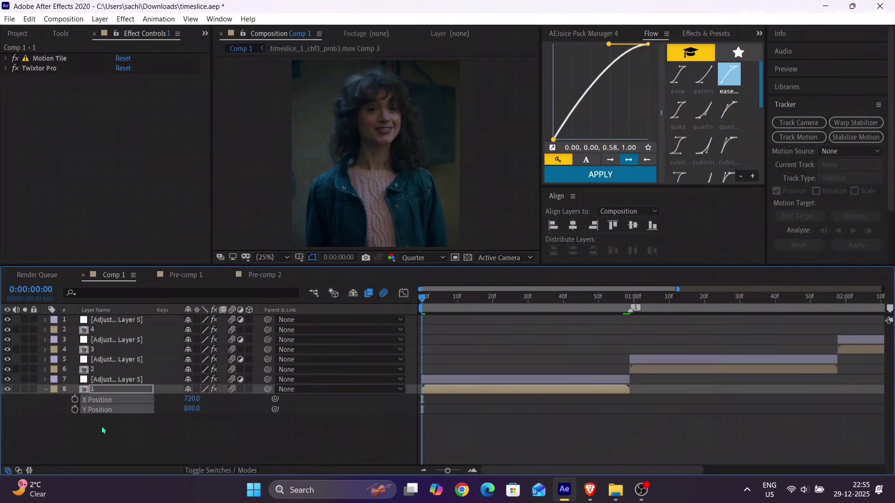
Step: Separate clip 2's Position into X and Y dimensions
left_click(110, 370)
key("p")
right_click(102, 378)
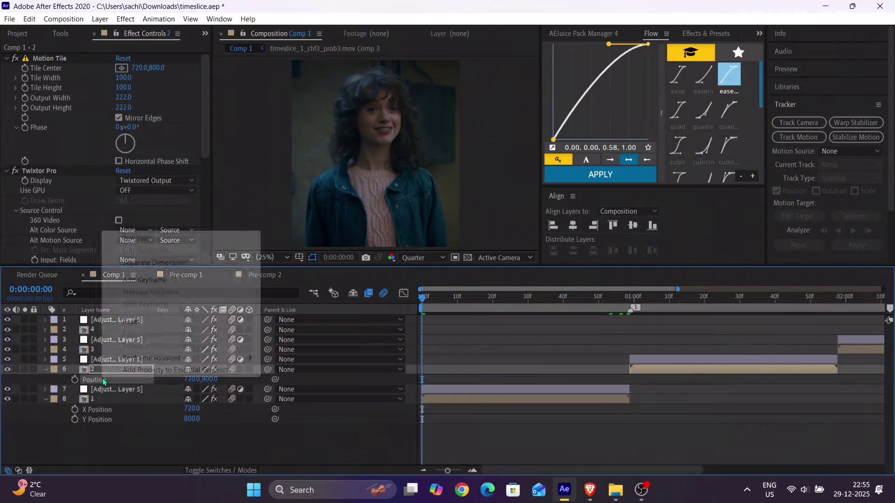
left_click(150, 262)
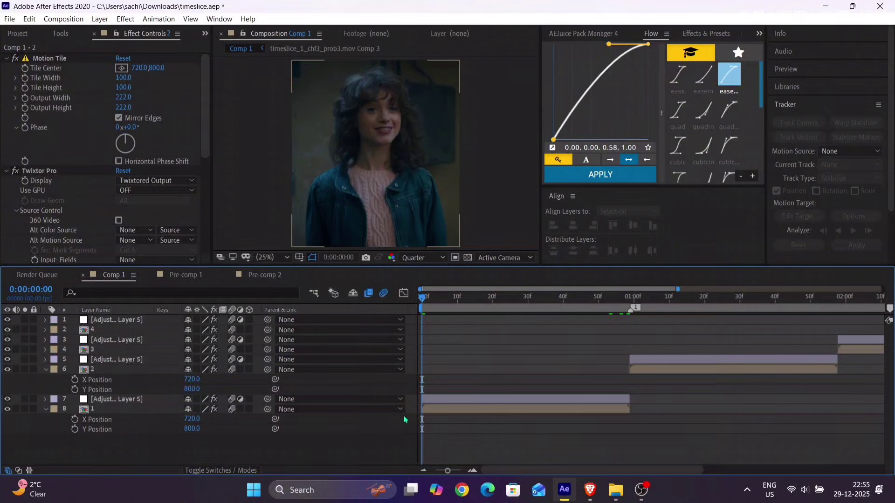
Step: Keyframe clip 1's X Position from 720 at its start, sliding it right by about half the frame width at its end
left_click(458, 412)
left_click(83, 419)
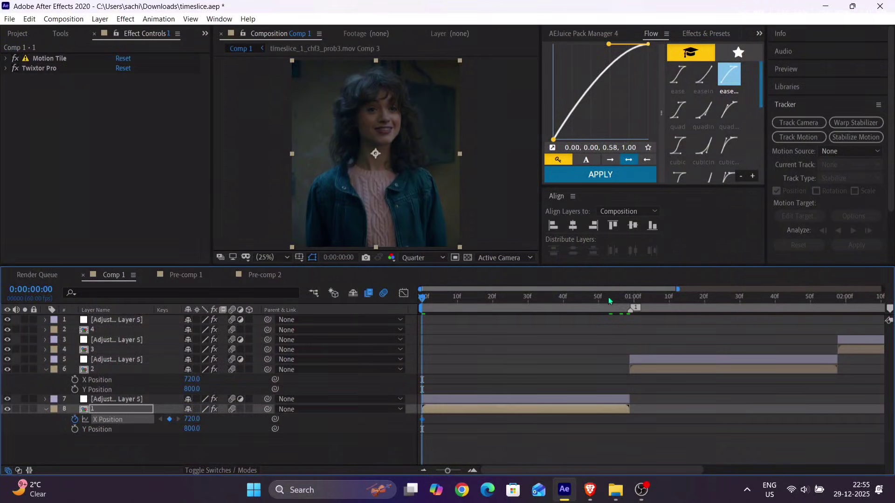
left_click(621, 300)
left_click_drag(196, 419, 400, 439)
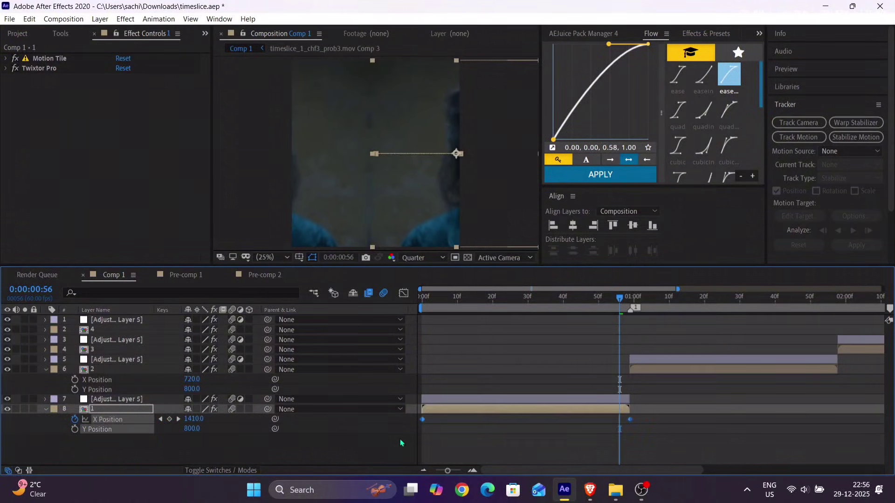
Step: Ease clip 1's X Position keyframes and reshape the value curve so the slide starts slowly and accelerates sharply at the end
left_click(404, 294)
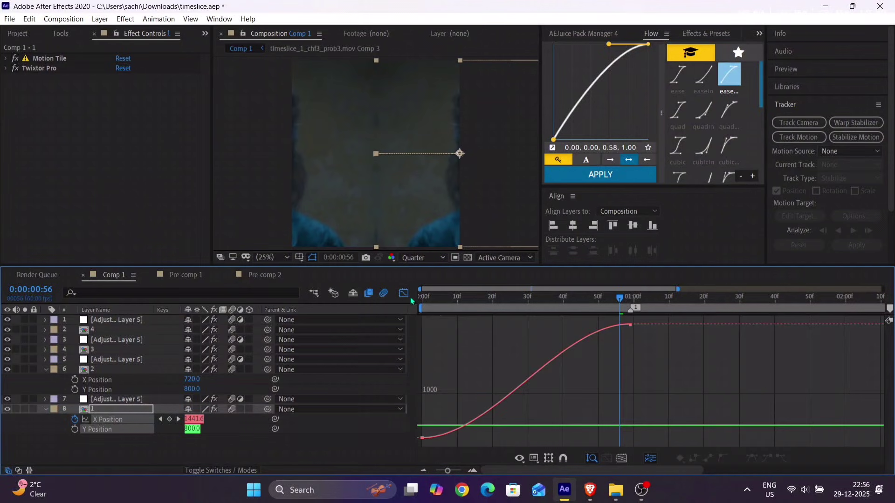
left_click(306, 454)
left_click(128, 420)
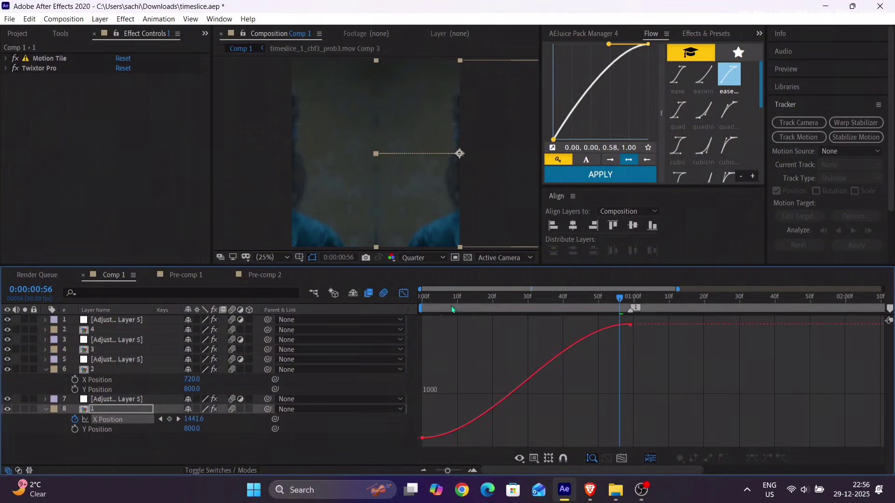
key("Home")
left_click_drag(414, 451, 634, 316)
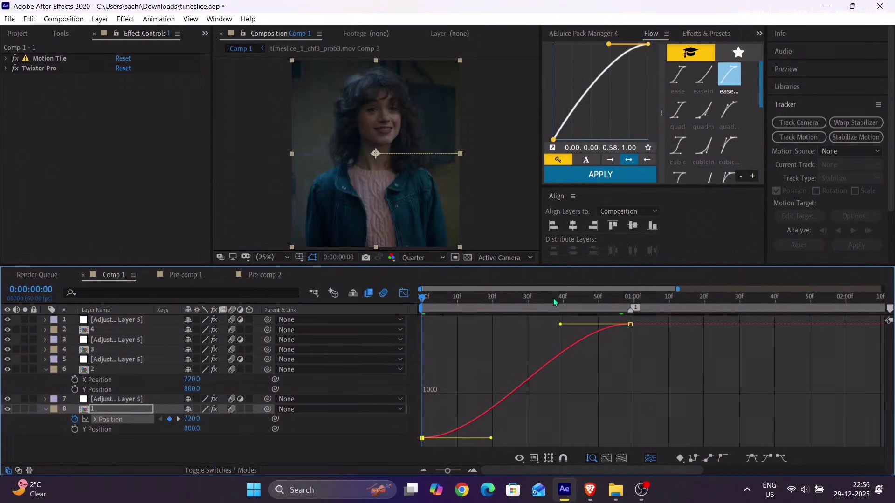
left_click(553, 298)
left_click_drag(560, 324, 670, 435)
left_click(404, 293)
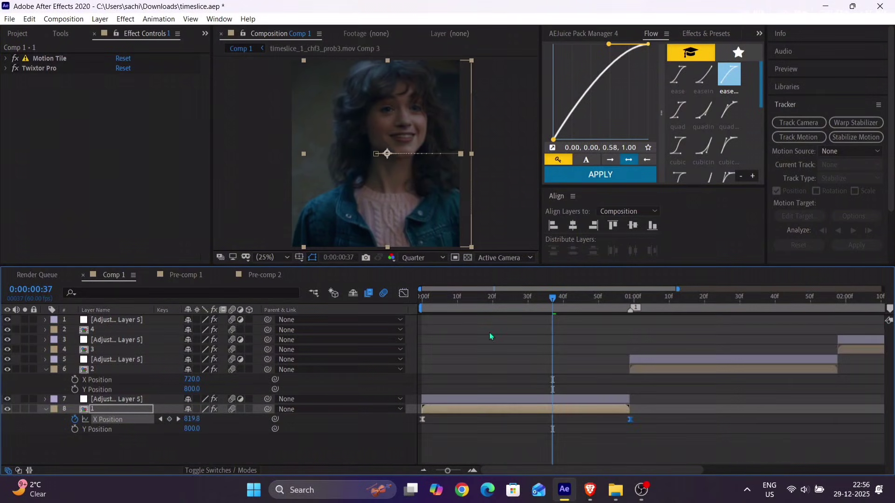
Step: Keyframe clip 2's X Position from -10 at its start to 720 at its end
left_click(628, 298)
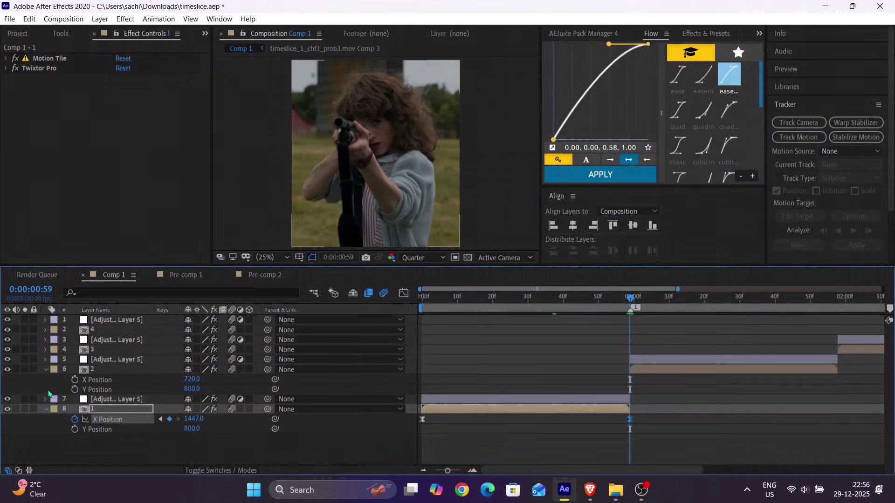
left_click(75, 380)
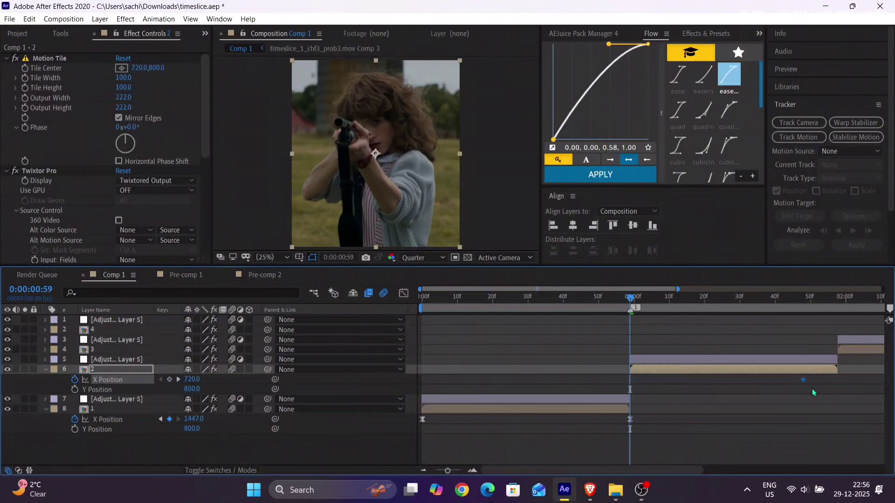
left_click_drag(803, 380, 839, 381)
left_click_drag(91, 398, 76, 399)
left_click_drag(200, 384, 135, 380)
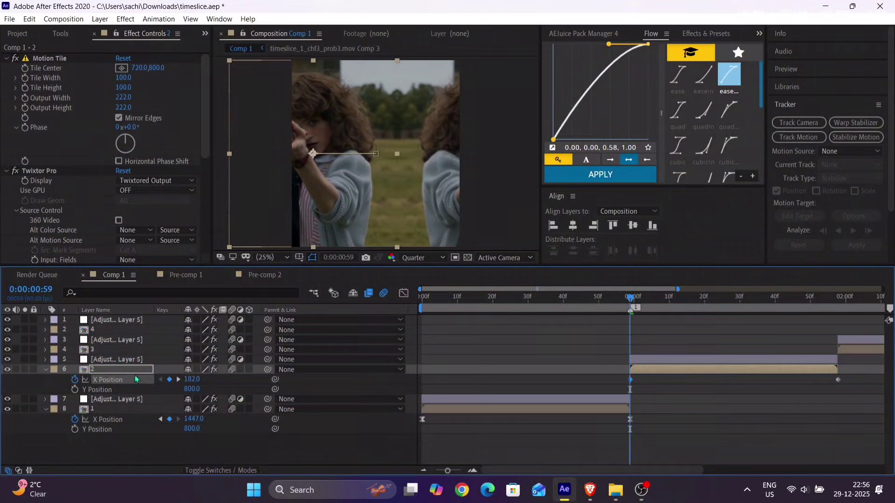
left_click_drag(195, 382, 106, 382)
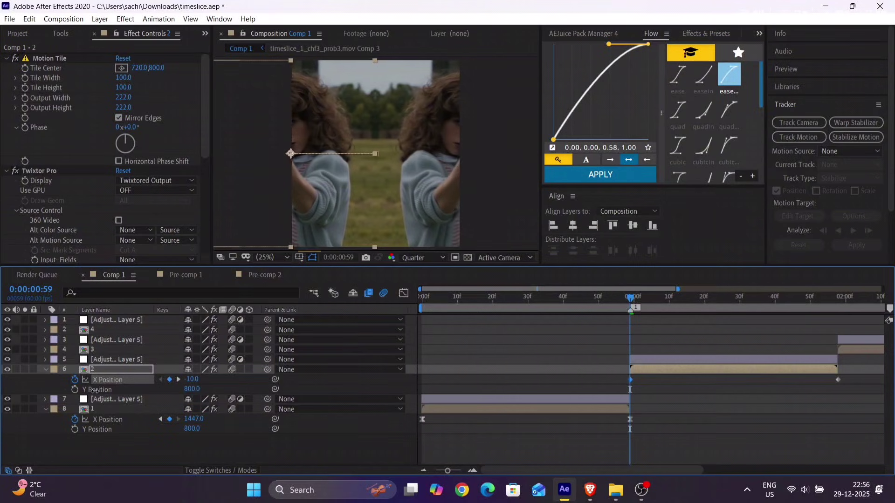
Step: Ease clip 2's X Position keyframes and reshape the value curve so the slide starts very fast and settles gradually
left_click_drag(600, 369, 843, 396)
scroll(843, 396, "right", 3)
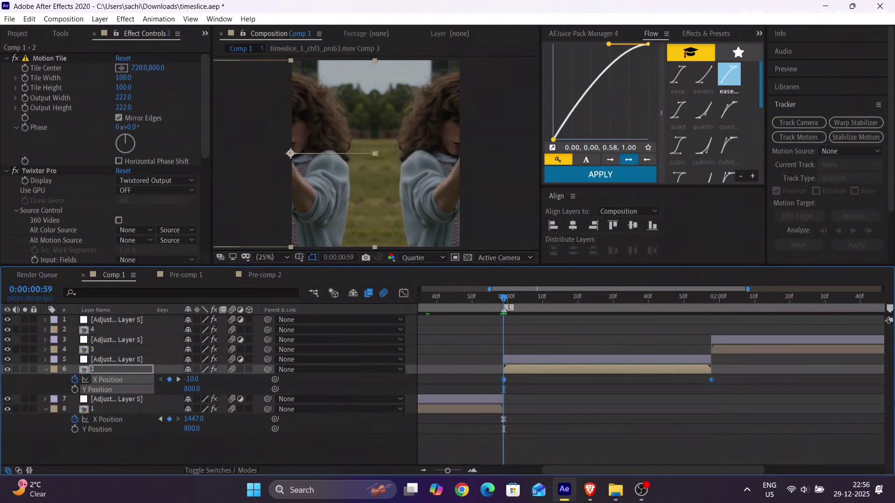
left_click(403, 294)
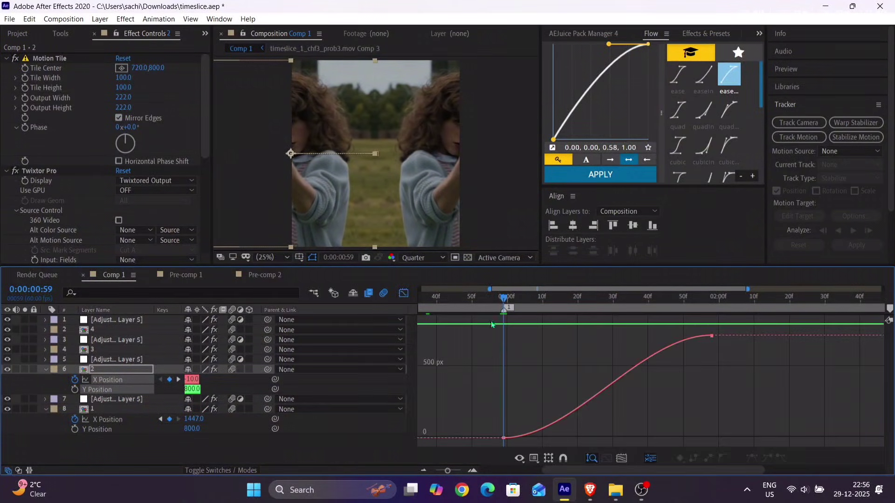
left_click(108, 379)
left_click_drag(472, 444, 715, 321)
left_click(568, 309)
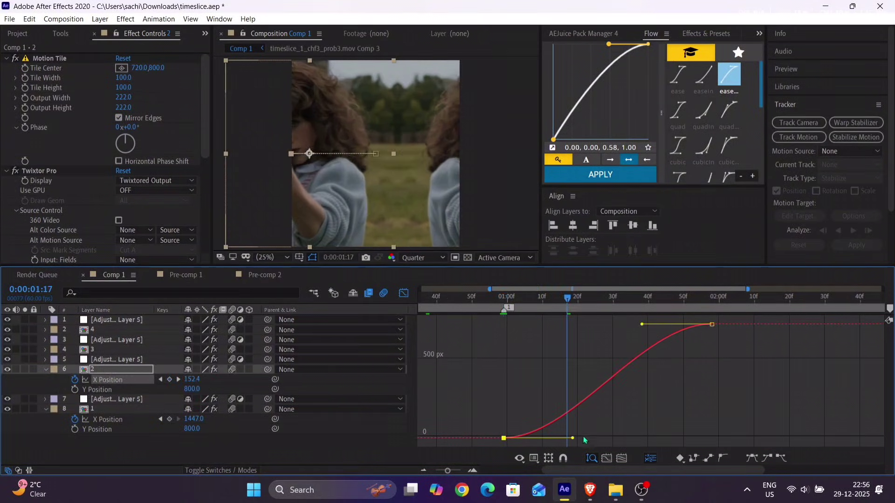
left_click_drag(574, 438, 503, 344)
mouse_move(479, 380)
left_mouse_down()
mouse_move(544, 439)
mouse_move(577, 439)
mouse_move(526, 351)
mouse_move(477, 327)
left_mouse_up()
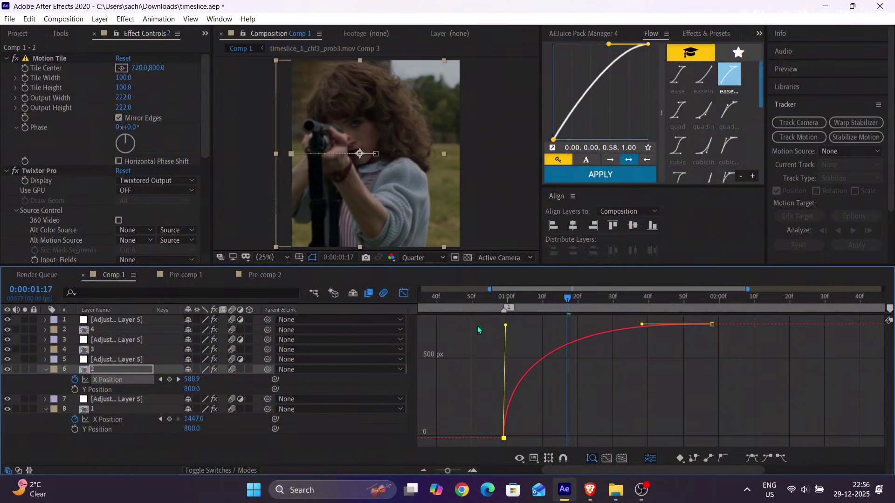
left_click(405, 296)
Step: Collapse the properties of clips 1 and 2 and play back the horizontal slide between them
left_click(493, 305)
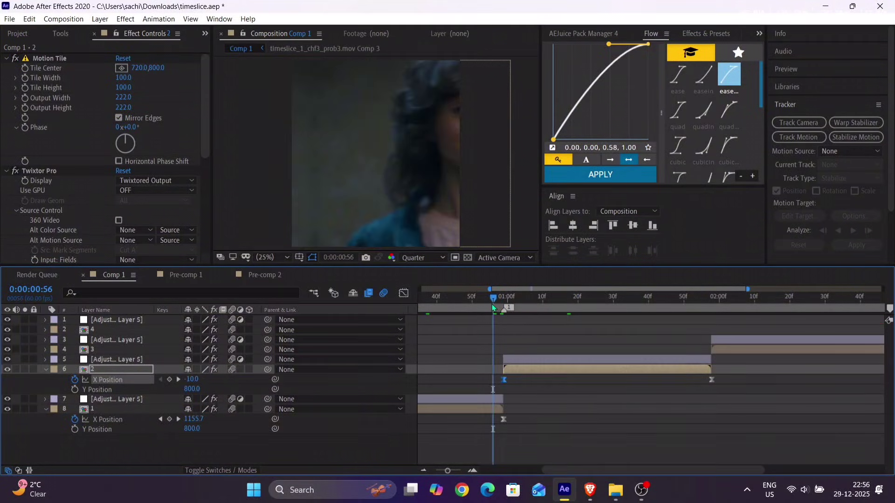
key("minus")
left_click_drag(491, 308, 429, 315)
key("u")
key("u")
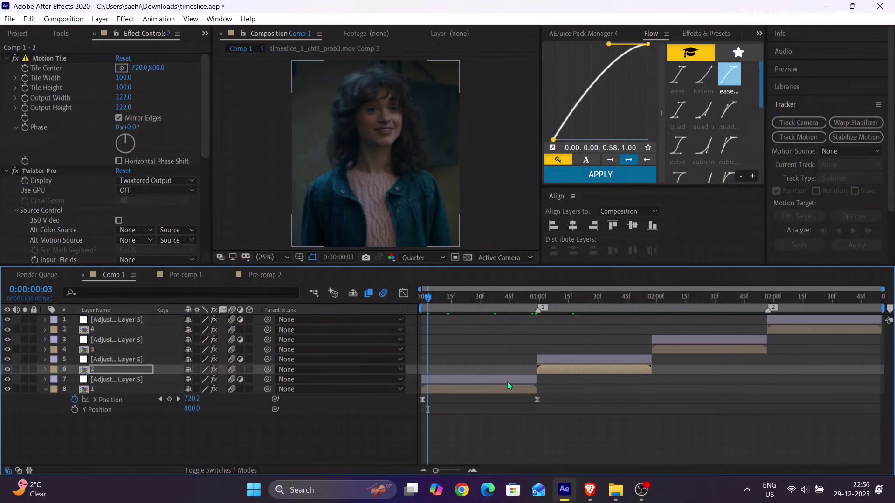
left_click(501, 390)
key("u")
key("u")
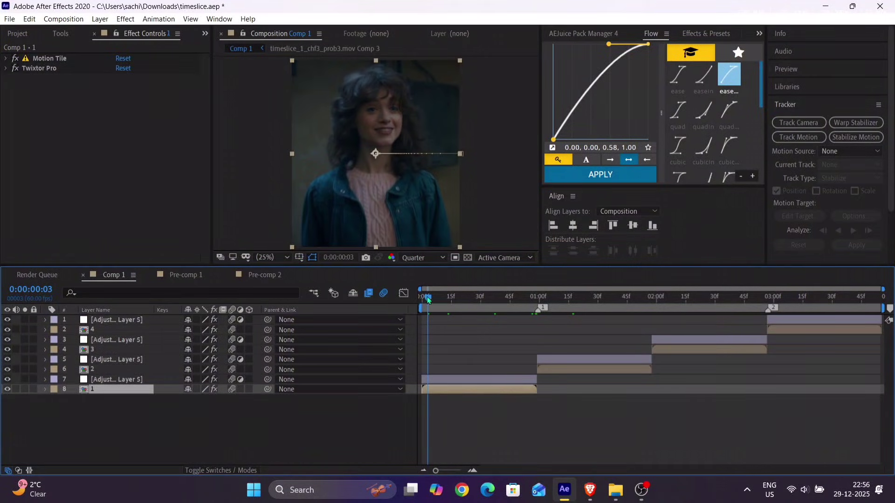
key("space")
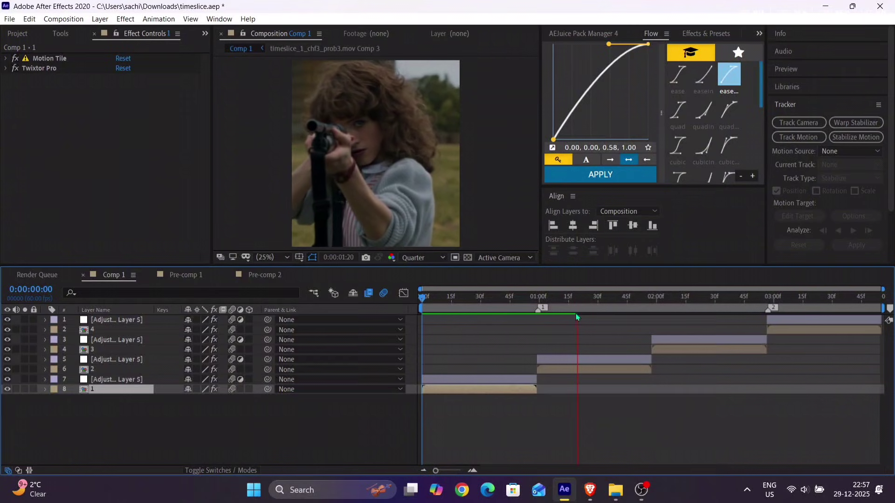
key("space")
left_click(449, 303)
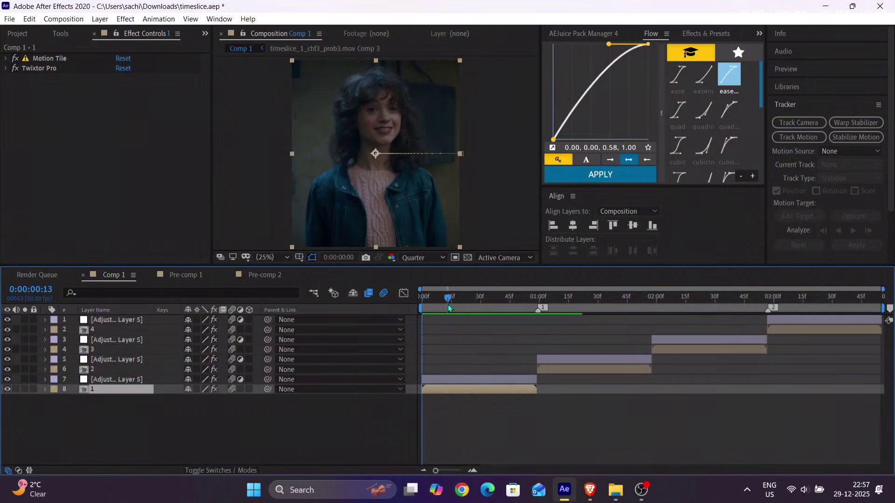
key("space")
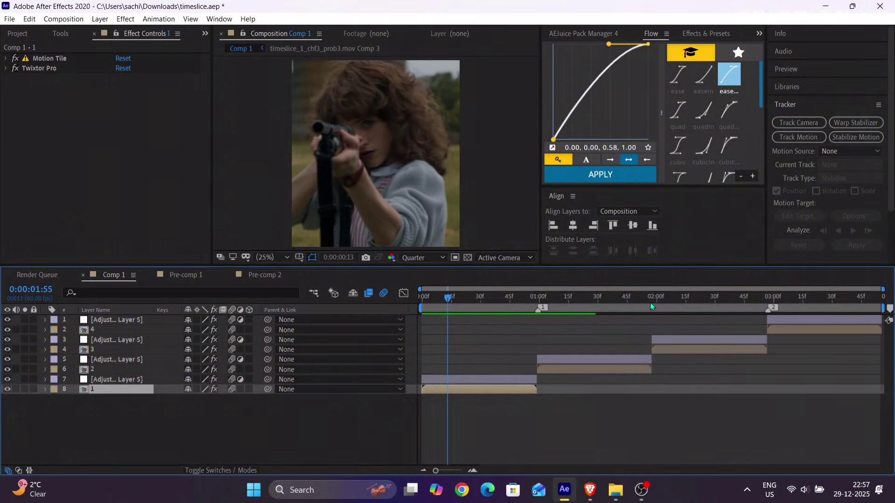
Step: Separate clip 3's Position into X and Y dimensions
left_click(651, 304)
left_click(666, 353)
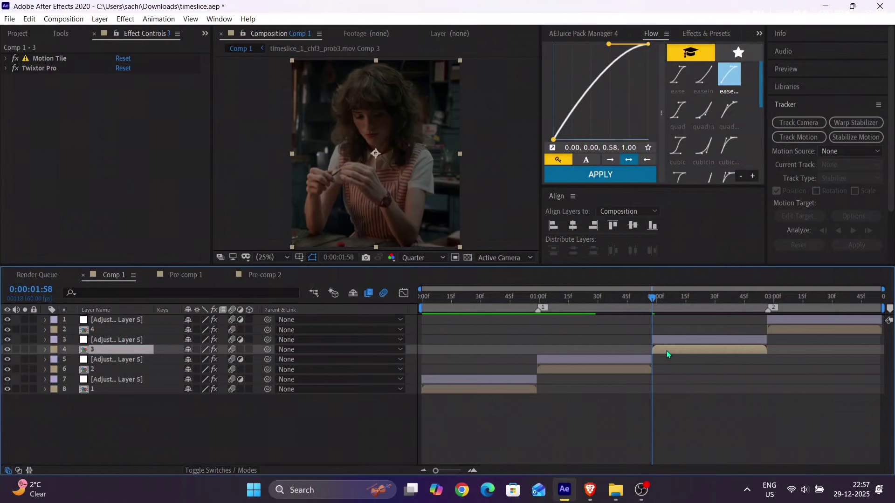
key("p")
right_click(116, 369)
right_click(116, 360)
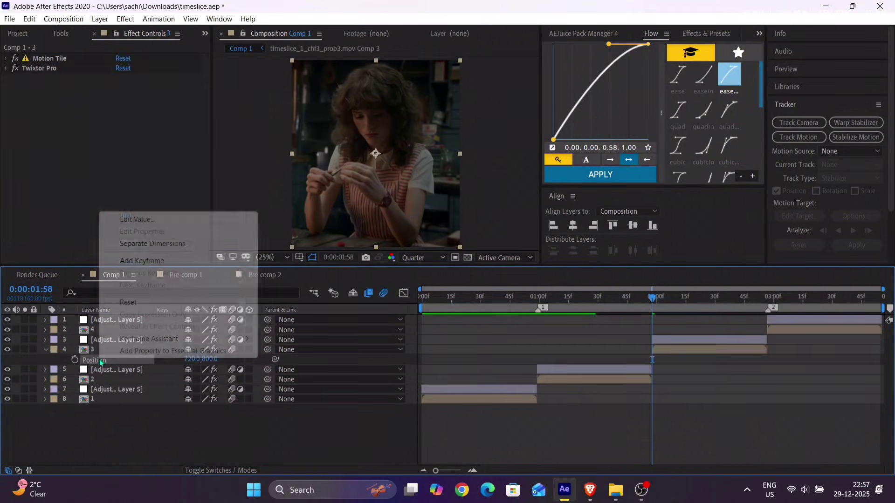
left_click(120, 244)
Step: Separate clip 4's Position into X and Y dimensions
left_click(102, 329)
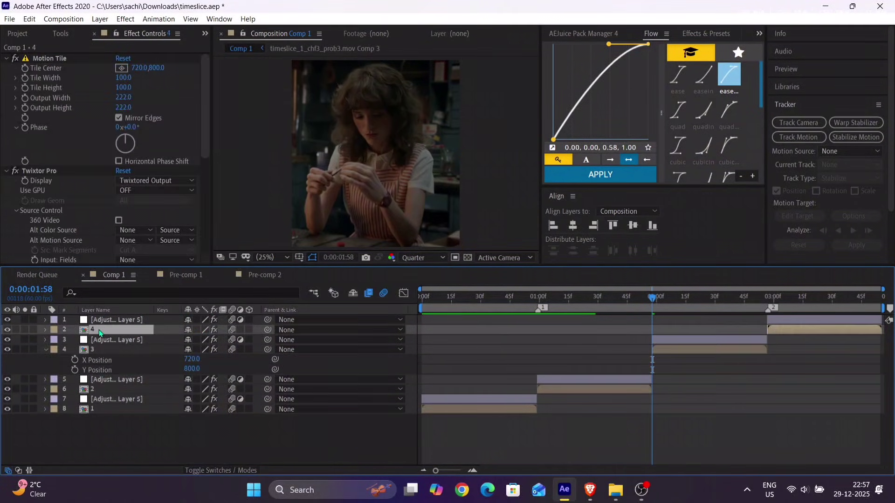
key("p")
right_click(107, 339)
left_click(164, 224)
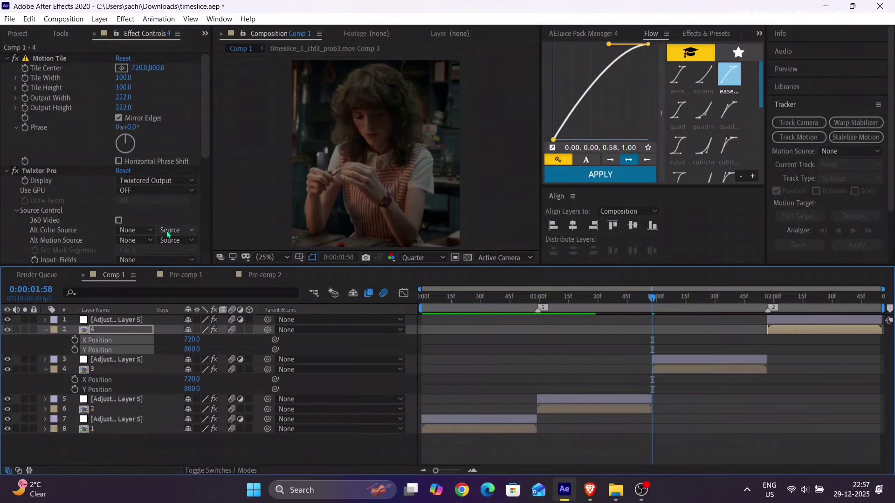
left_click(58, 386)
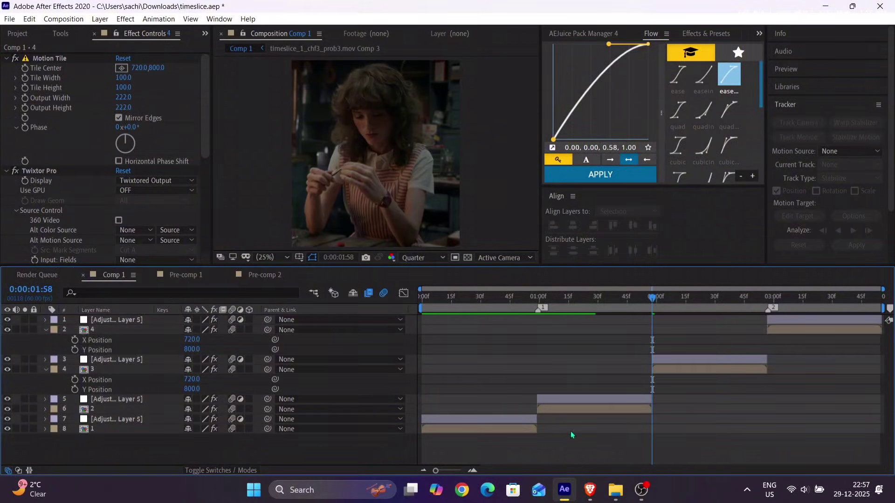
Step: Keyframe clip 3's Y Position from 800 at its start to 1599 at its end
left_click(682, 369)
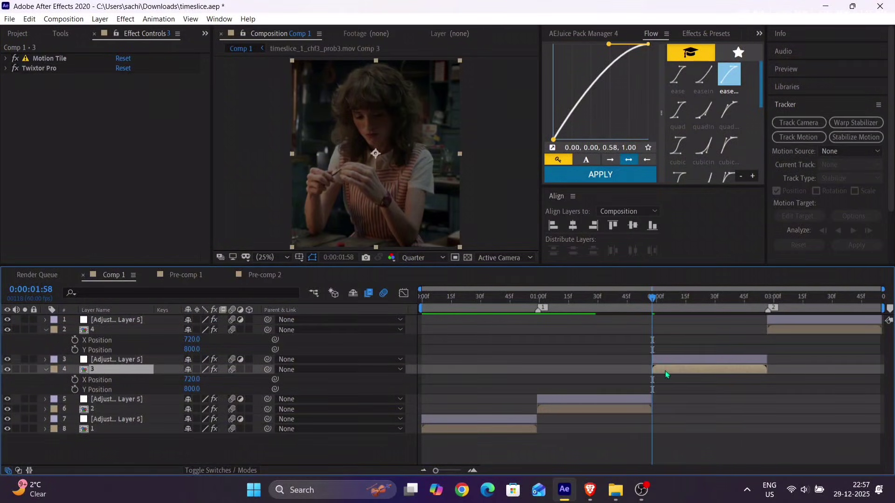
left_click(74, 389)
left_click(752, 302)
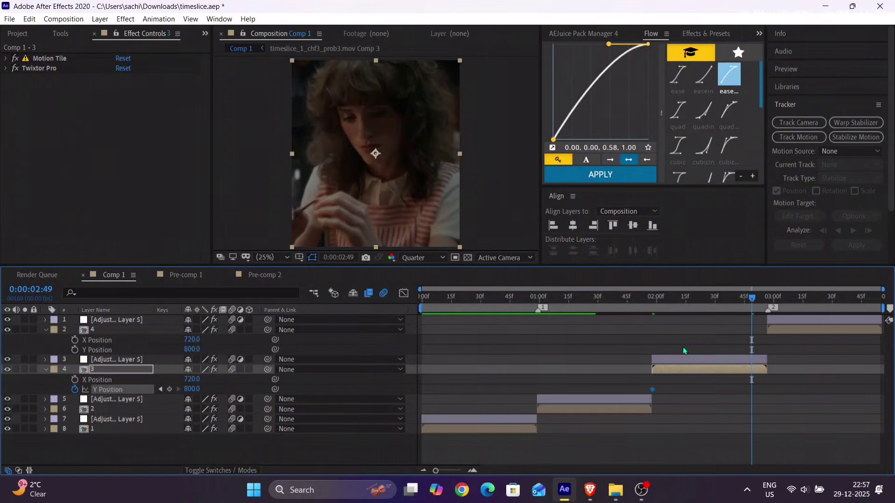
left_click_drag(192, 389, 687, 425)
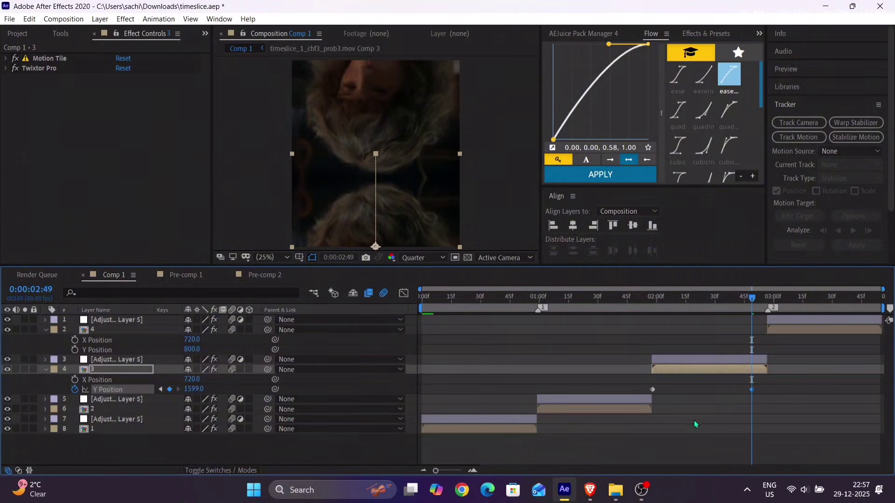
left_click_drag(753, 393, 633, 392)
Step: Ease clip 3's Y Position keyframes and reshape the value curve so the movement starts slowly and accelerates sharply at the end
key("equal")
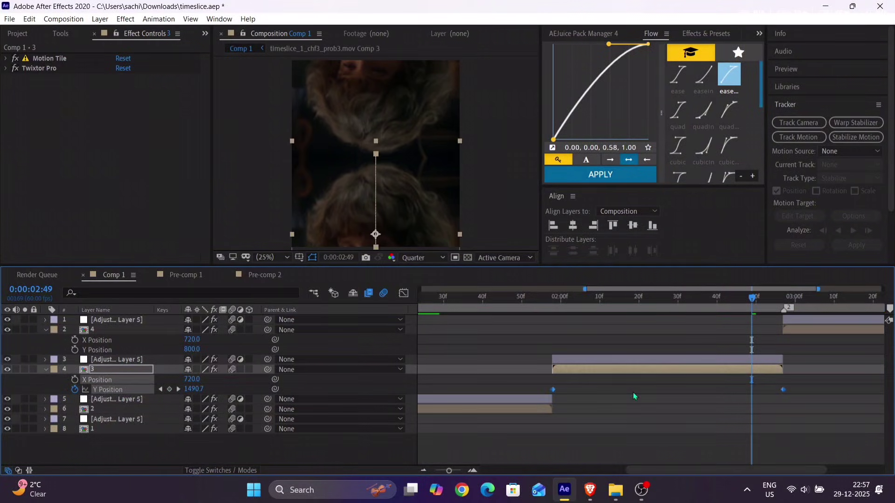
key("F9")
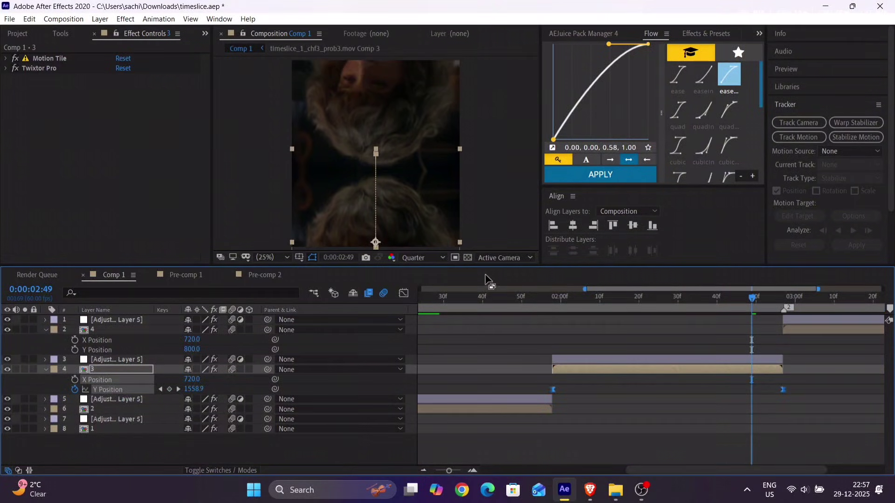
left_click(404, 294)
left_click(95, 387)
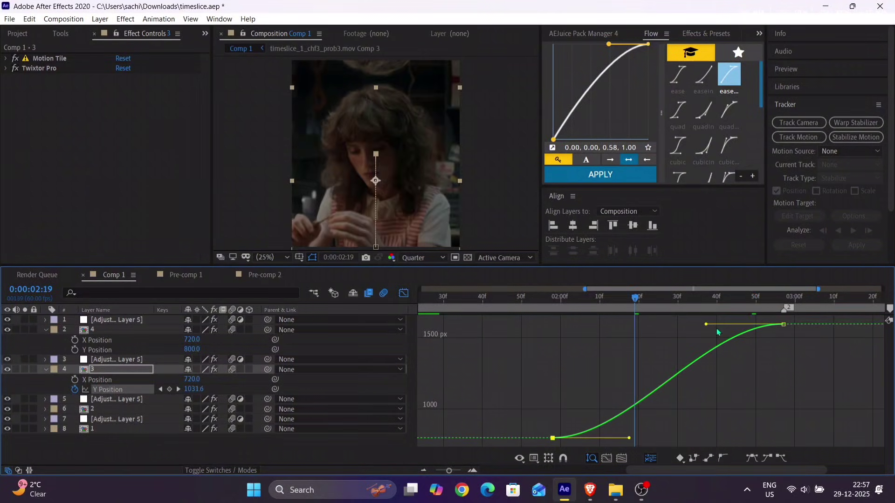
left_click_drag(706, 325, 832, 438)
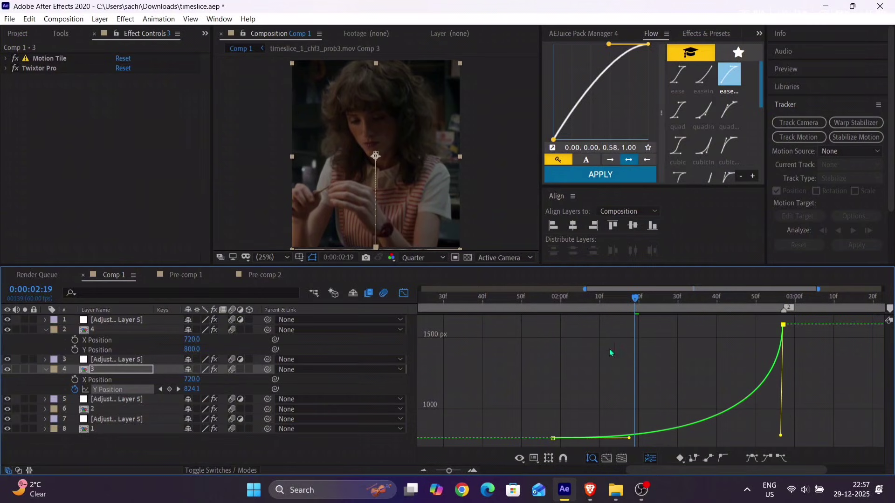
left_click(404, 293)
Step: Keyframe clip 4's Y Position from -22 at its start to 800 at its end
left_click_drag(798, 299, 877, 304)
left_click(876, 332)
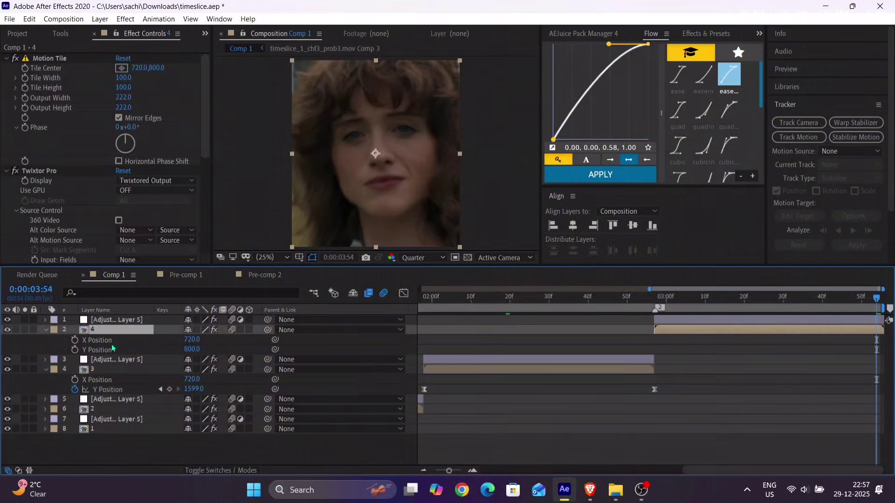
left_click(75, 350)
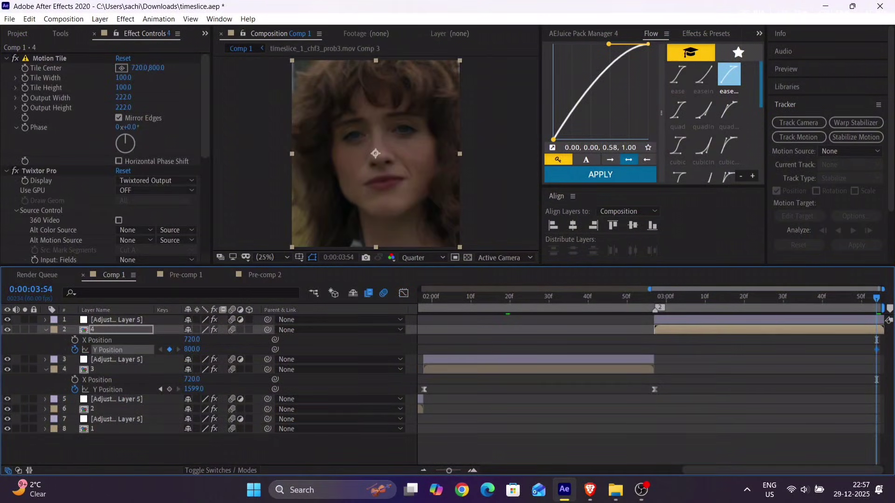
left_click(653, 298)
left_click_drag(197, 350, 37, 350)
left_click_drag(190, 351, 152, 353)
Step: Ease clip 4's Y Position keyframes and reshape the value curve so the movement starts very fast and settles gradually
left_click_drag(632, 347, 885, 355)
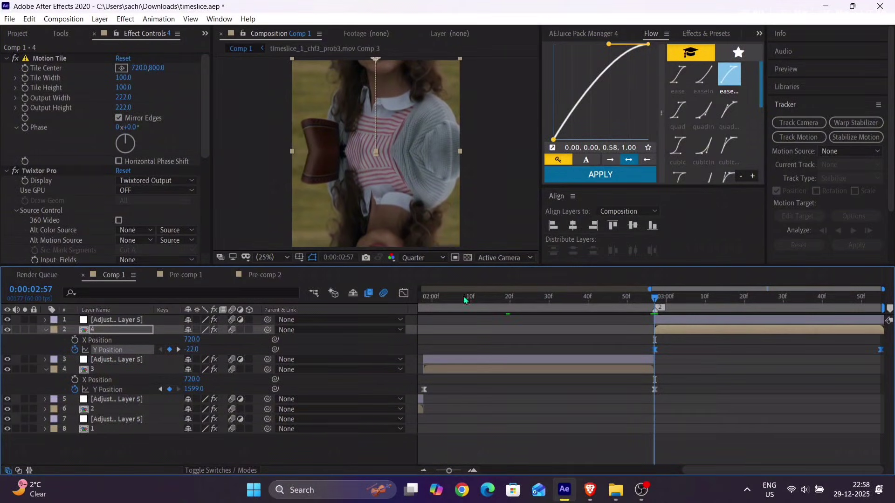
left_click(400, 299)
left_click(724, 304)
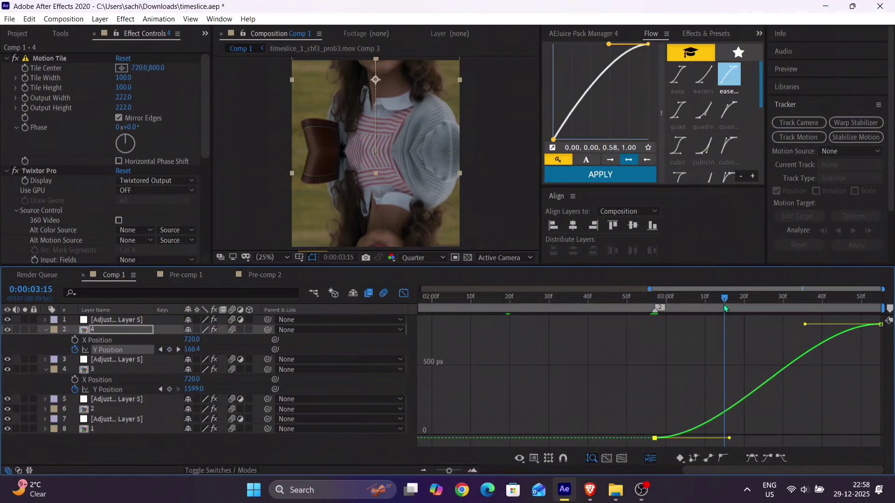
left_click_drag(721, 441, 616, 331)
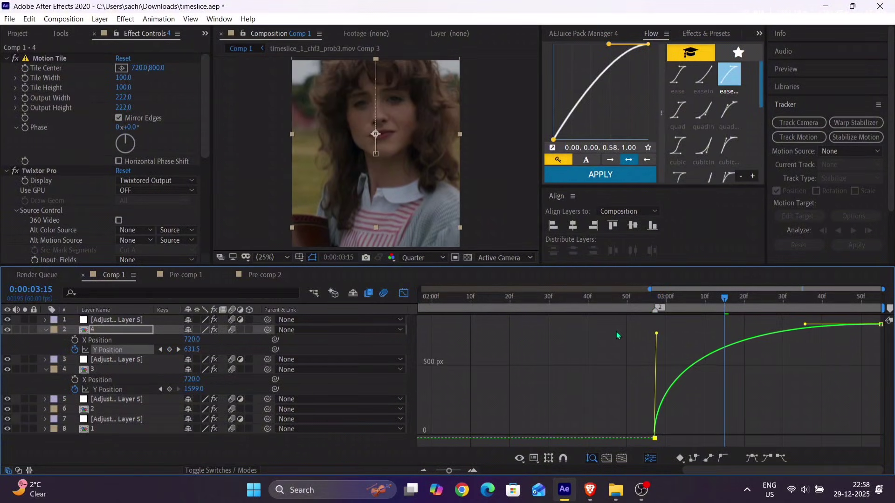
left_click(403, 293)
Step: Collapse all expanded layer properties and play back the whole composition to check the transitions
scroll(626, 453, "left", 3)
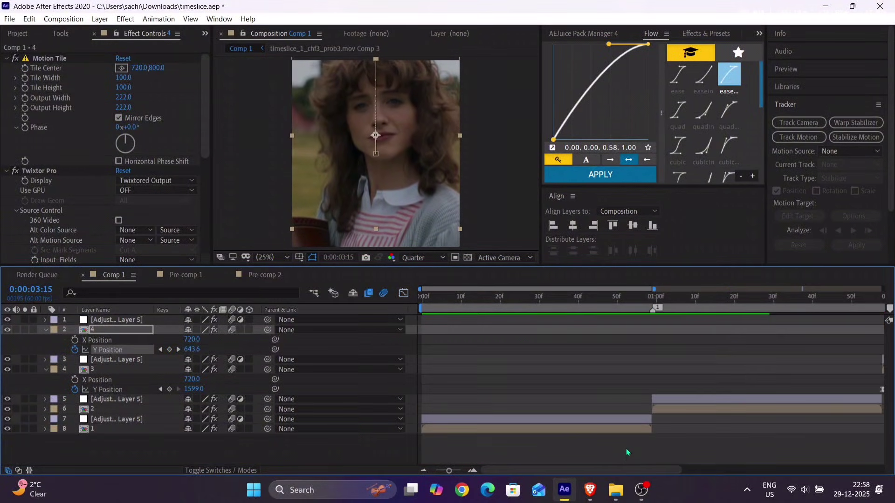
left_click(576, 383)
key("minus")
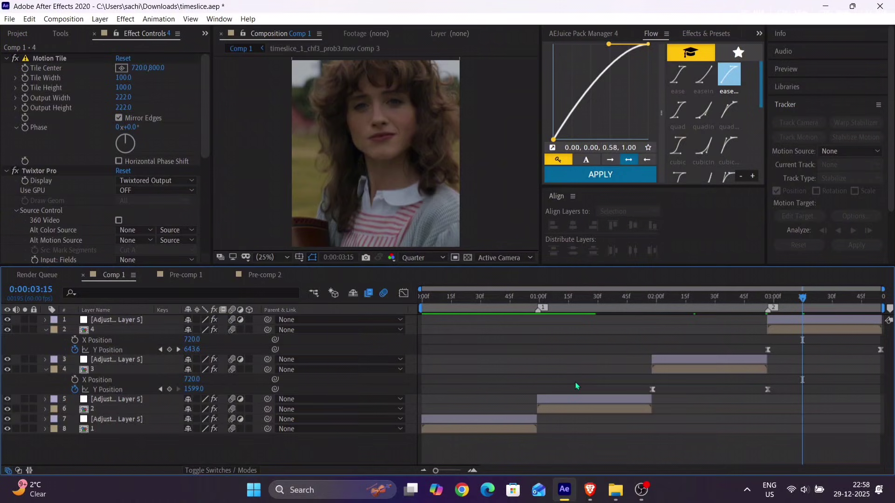
key("u")
key("u")
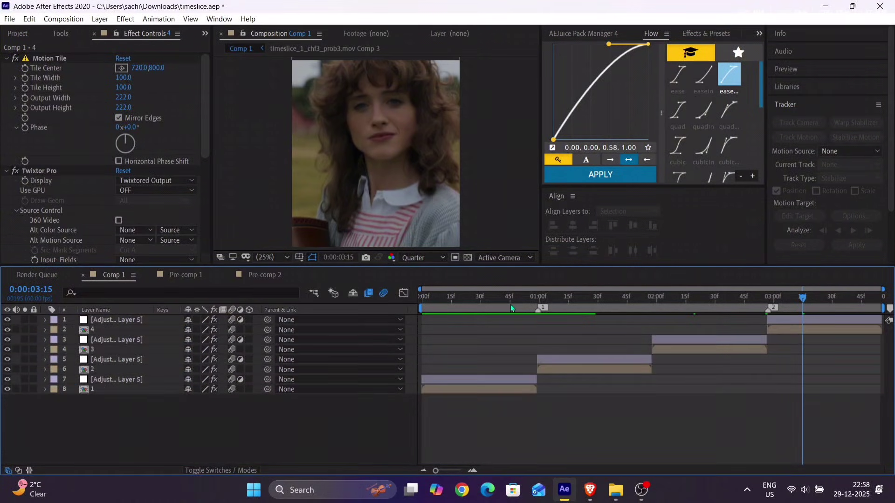
key("space")
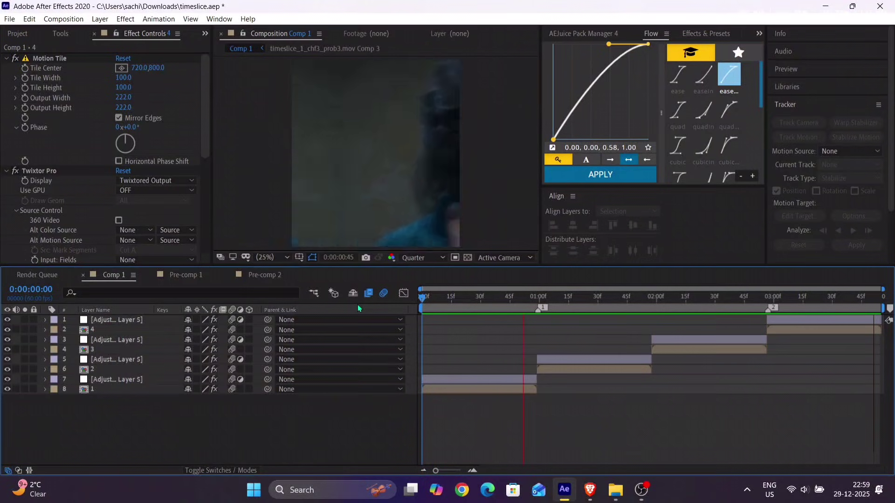
Step: Pre-compose clips 1 and 2 together with their adjustment layers, moving all attributes into the new composition
left_click(457, 303)
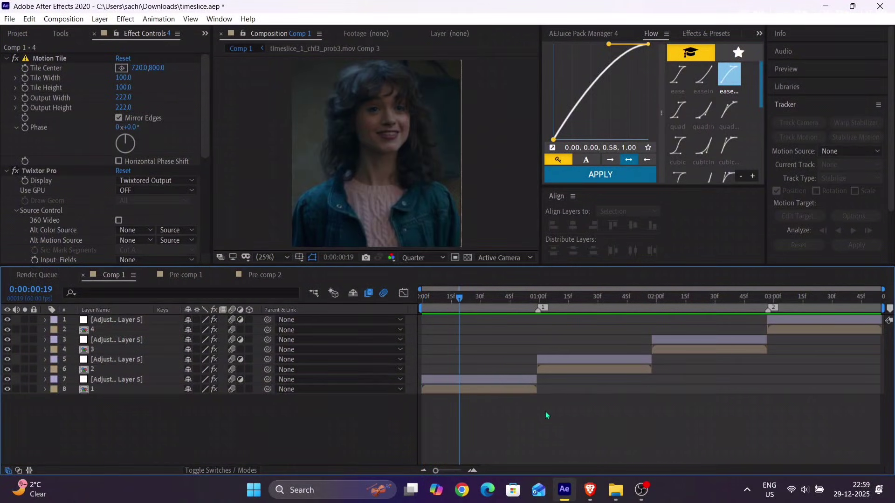
left_click(586, 359)
left_click(522, 388, "shift")
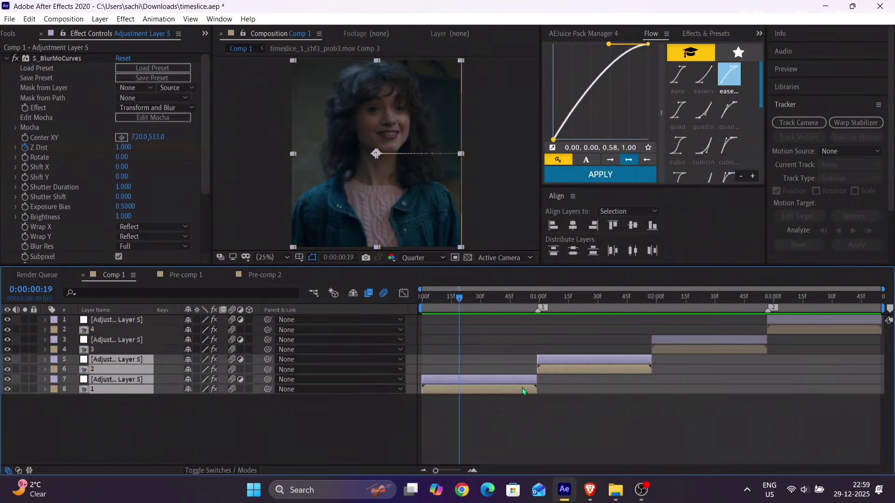
key("ctrl+shift+c")
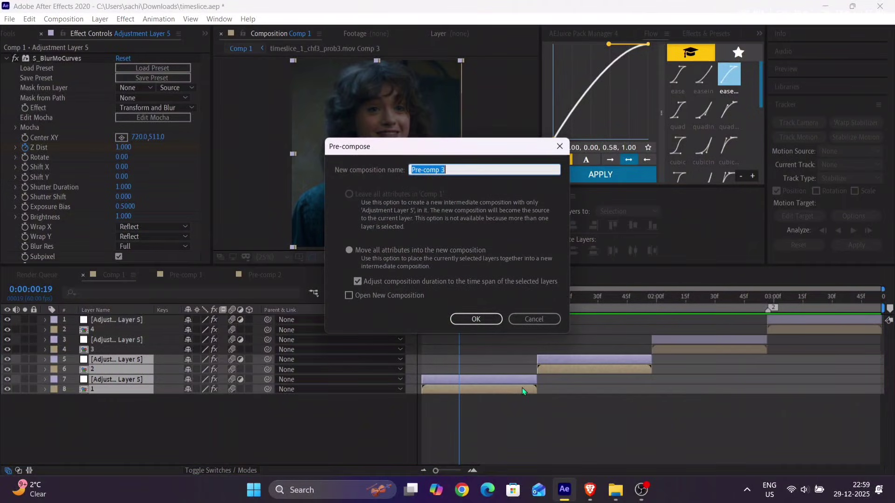
left_click(478, 319)
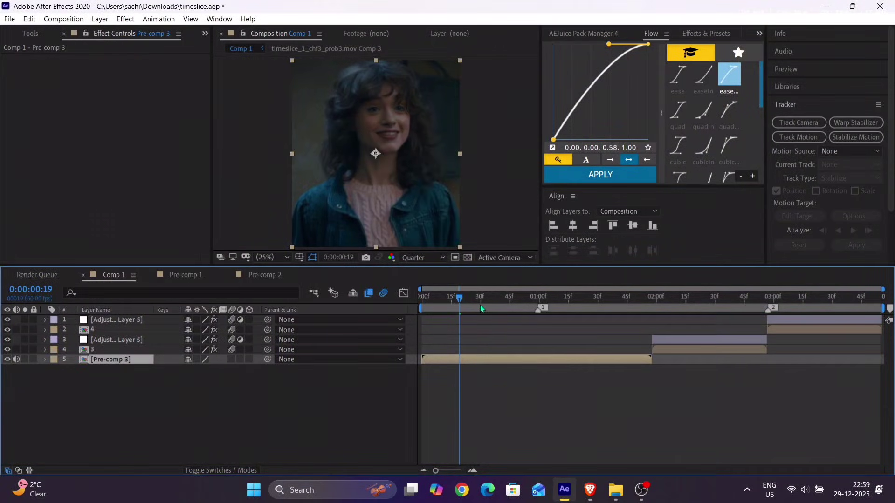
Step: Pre-compose clips 3 and 4 together with their adjustment layers
left_click_drag(653, 298, 740, 335)
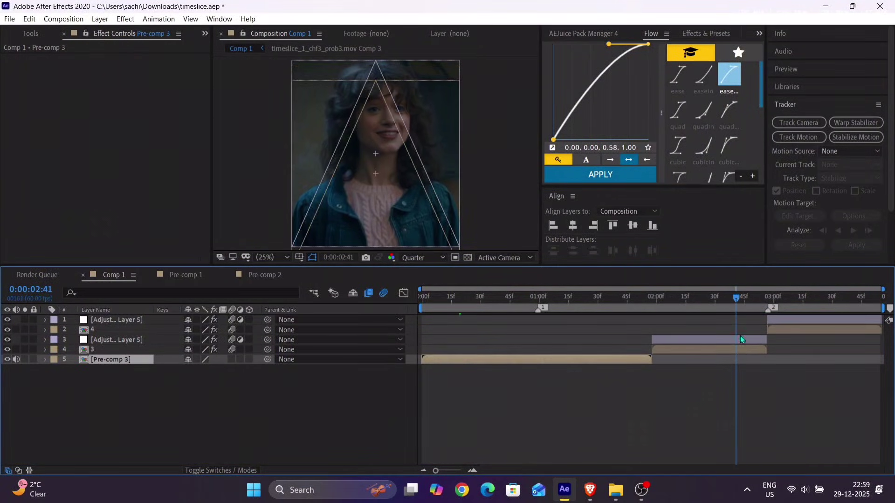
left_click(745, 349)
left_click(782, 320, "shift")
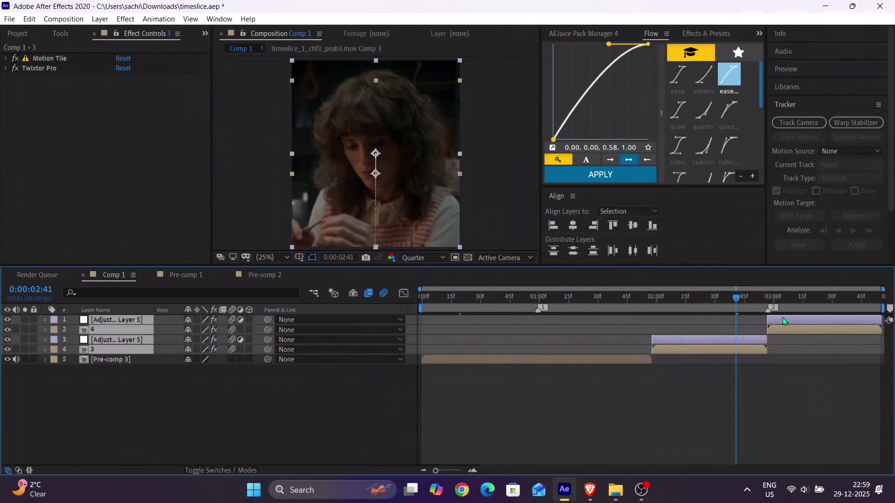
key("ctrl+shift+c")
key("Return")
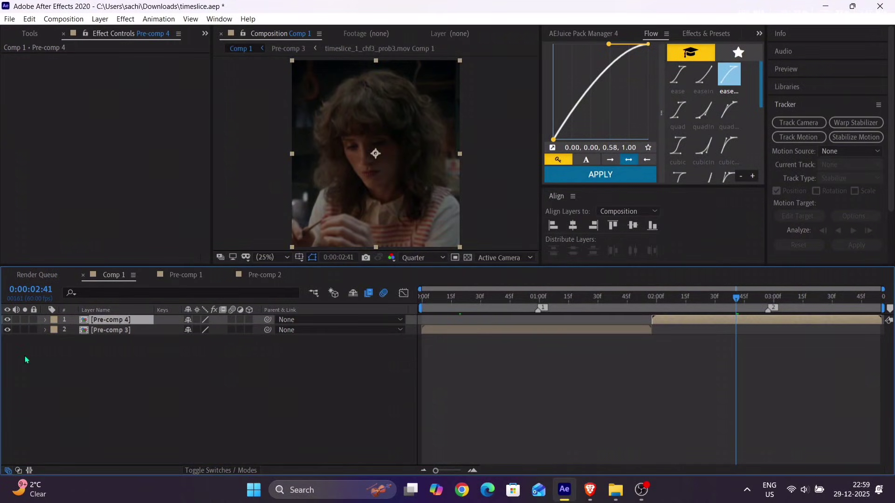
Step: Apply the S_TimeSlice effect to Pre-comp 3
left_click(472, 304)
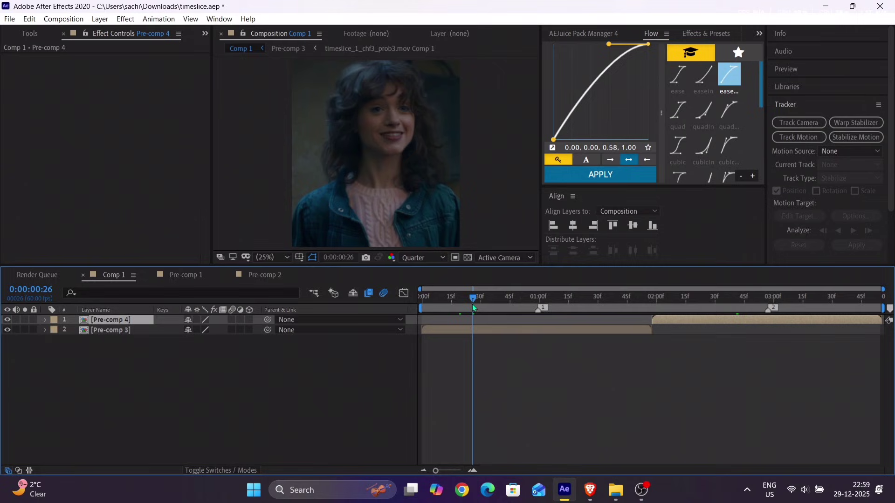
left_click(497, 332)
key("Home")
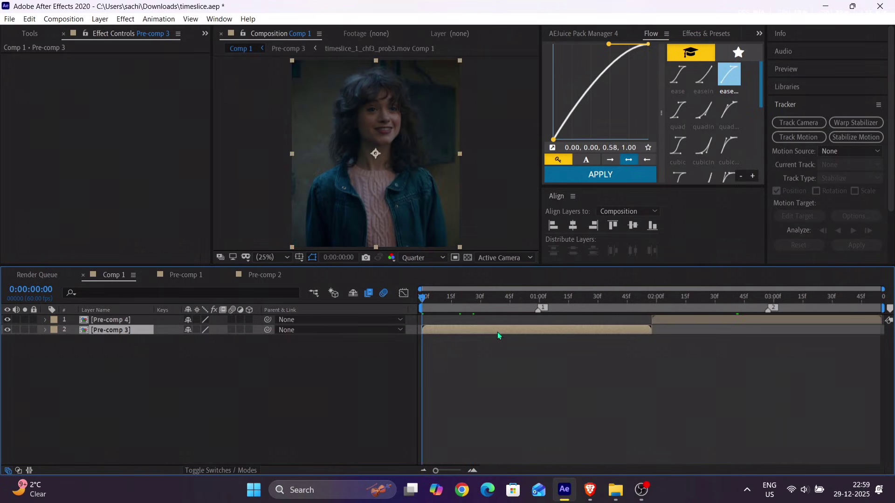
key("ctrl+space")
type("tim")
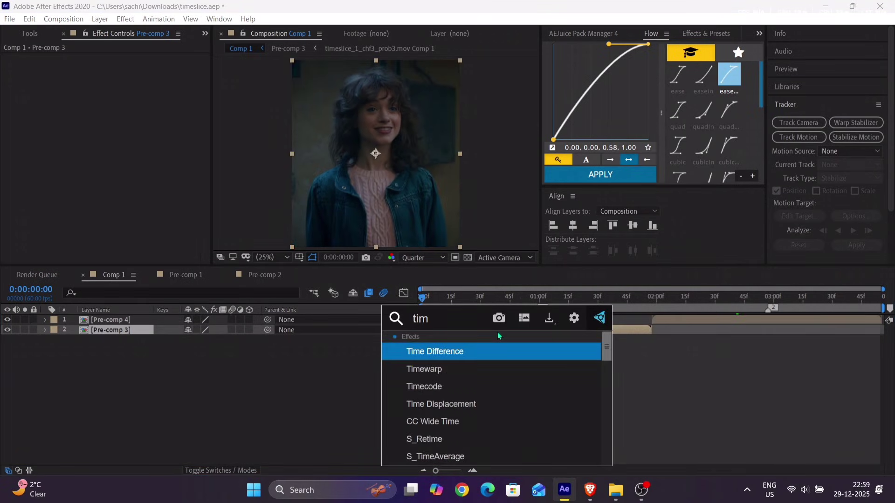
type("es")
left_click(479, 349)
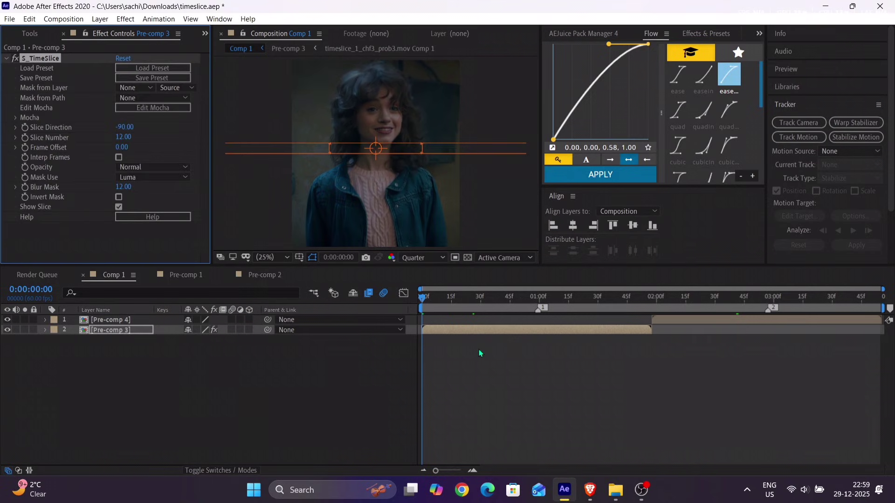
Step: Set the S_TimeSlice Slice Number on Pre-comp 3 to 5
mouse_move(524, 300)
left_mouse_down()
mouse_move(513, 300)
mouse_move(540, 303)
mouse_move(526, 311)
left_mouse_up()
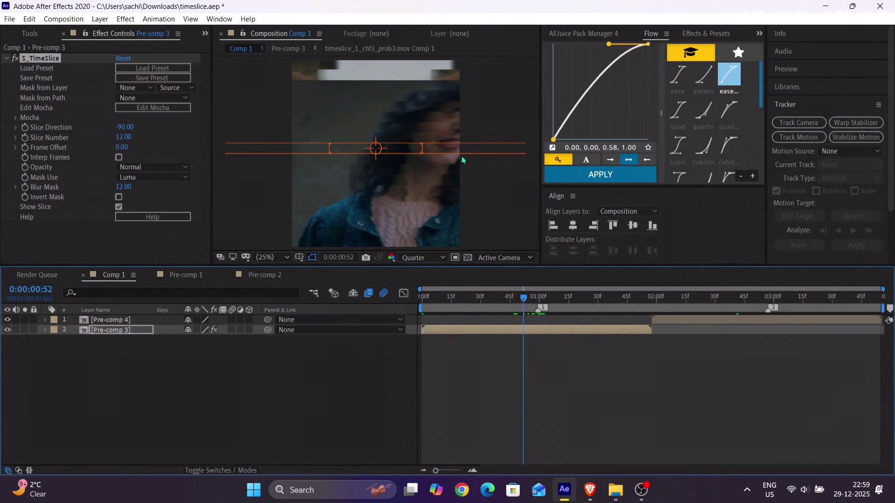
left_click(125, 129)
left_click(125, 139)
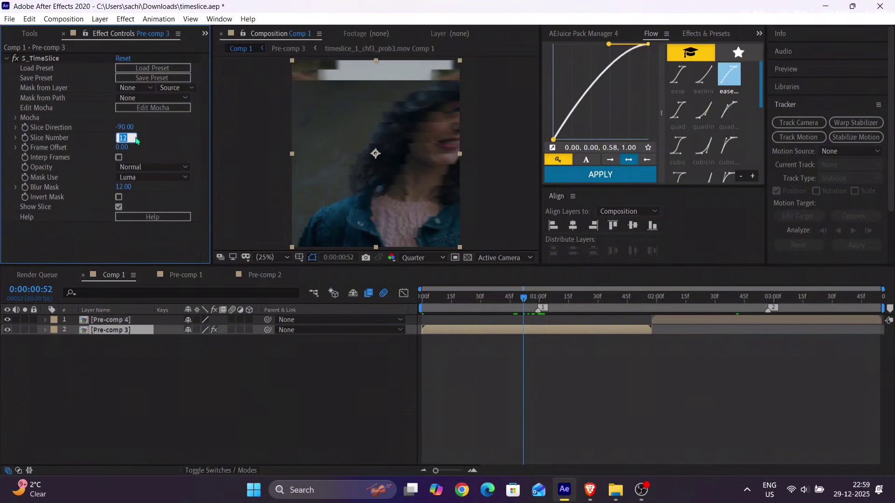
left_click(126, 138)
type("5")
key("Return")
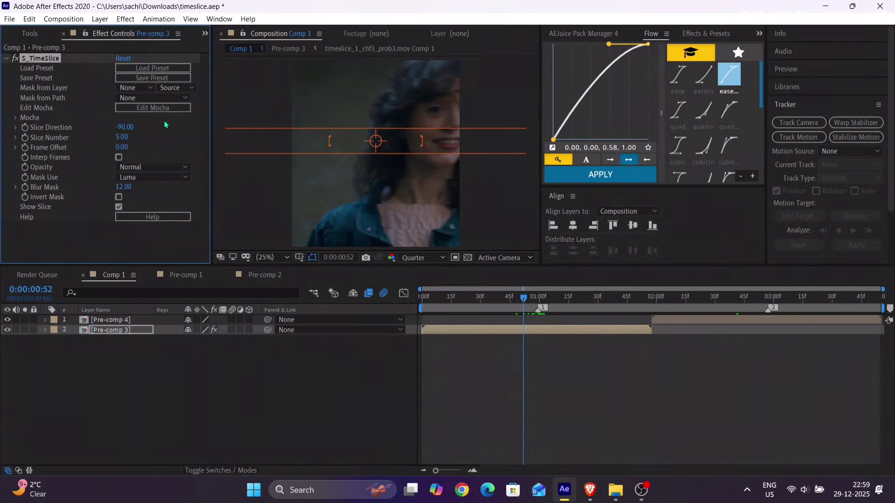
Step: Try a Slice Direction of 0 on Pre-comp 3, set it to 90 instead, and play back the sliced transition
left_click_drag(455, 303, 540, 304)
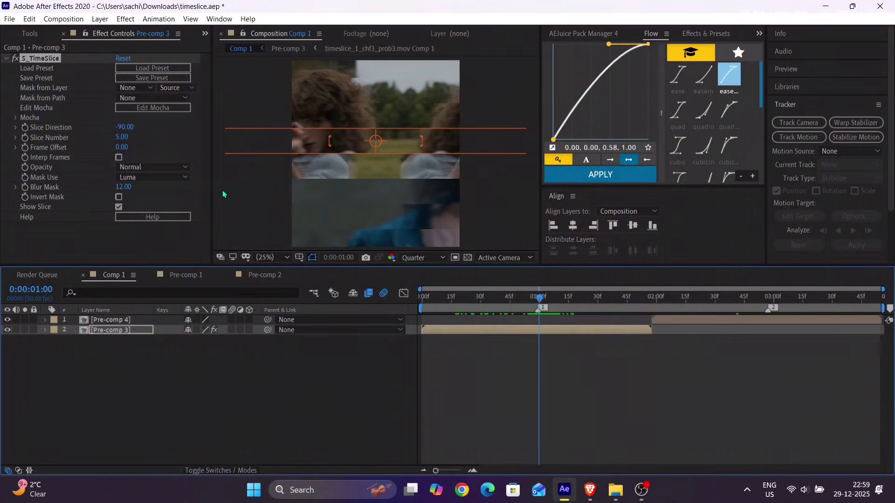
left_click(125, 129)
type("0")
key("Return")
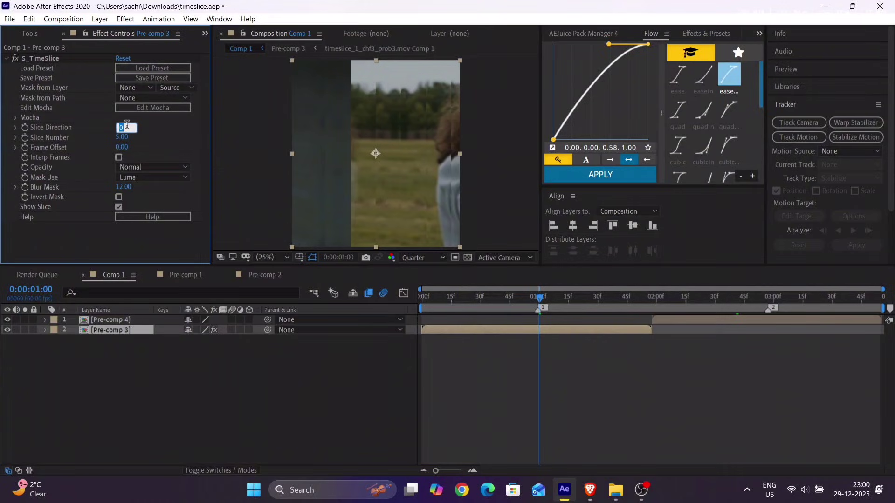
type("90")
key("Return")
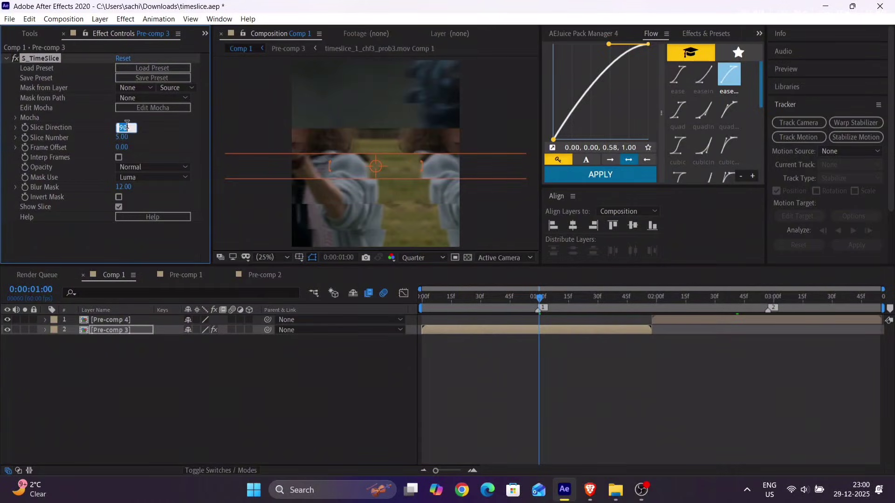
left_click_drag(443, 296, 410, 330)
key("space")
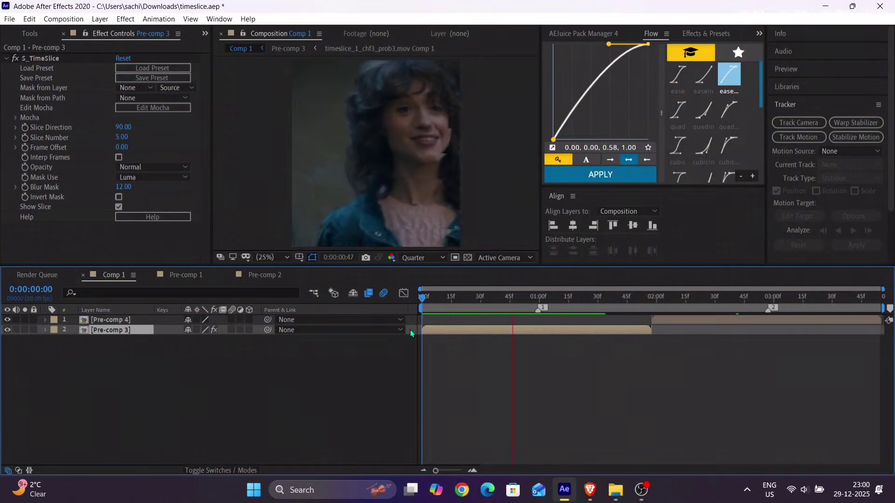
Step: Apply the S_TimeSlice effect to Pre-comp 4
left_click_drag(639, 301, 696, 309)
left_click(694, 321)
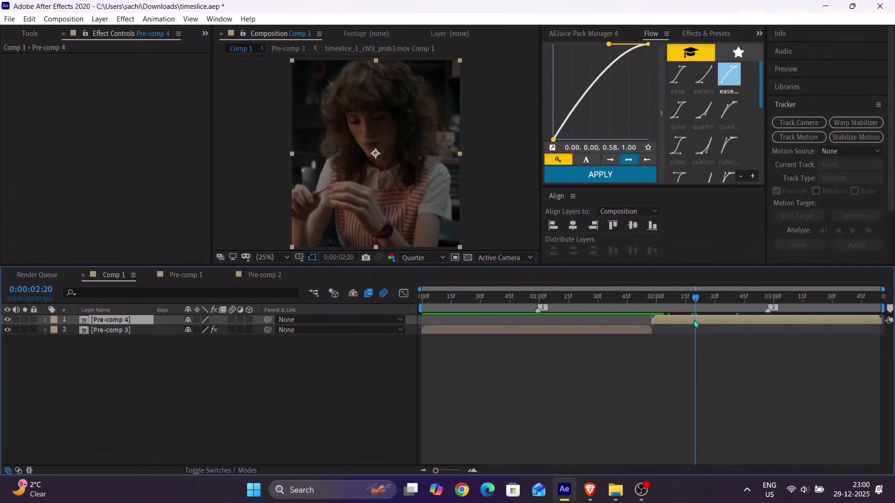
key("i")
key("ctrl+space")
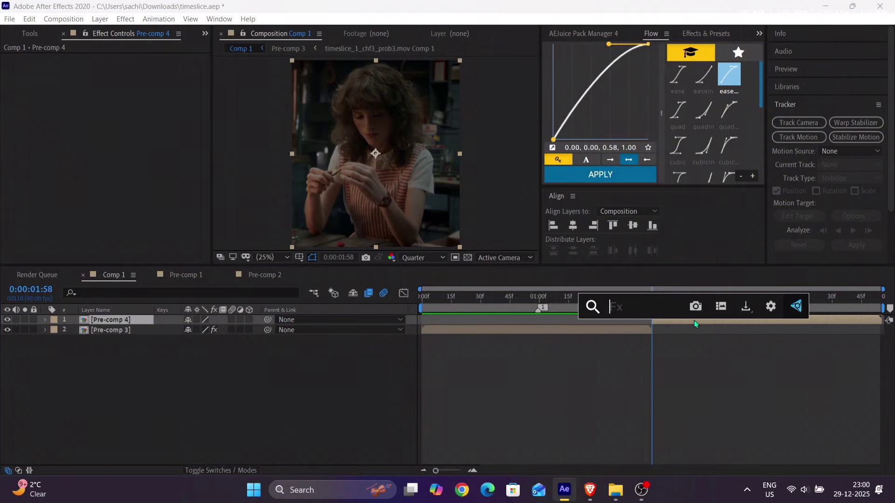
type("times")
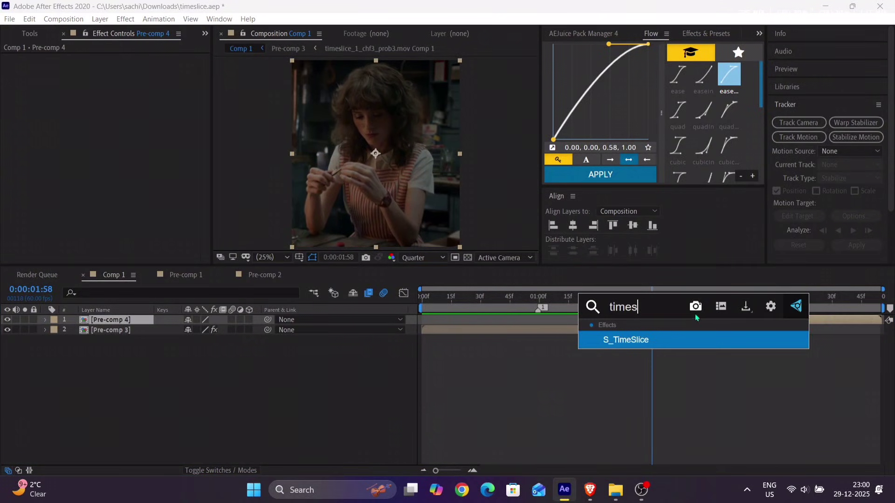
left_click(692, 339)
Step: Set Pre-comp 4's S_TimeSlice to Slice Number 5 and Slice Direction 0, and play back the composition
left_click(753, 297)
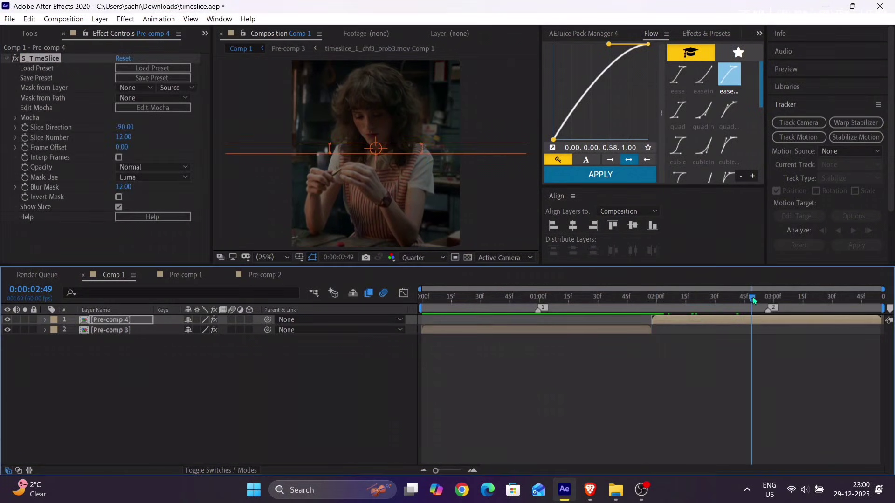
left_click(124, 137)
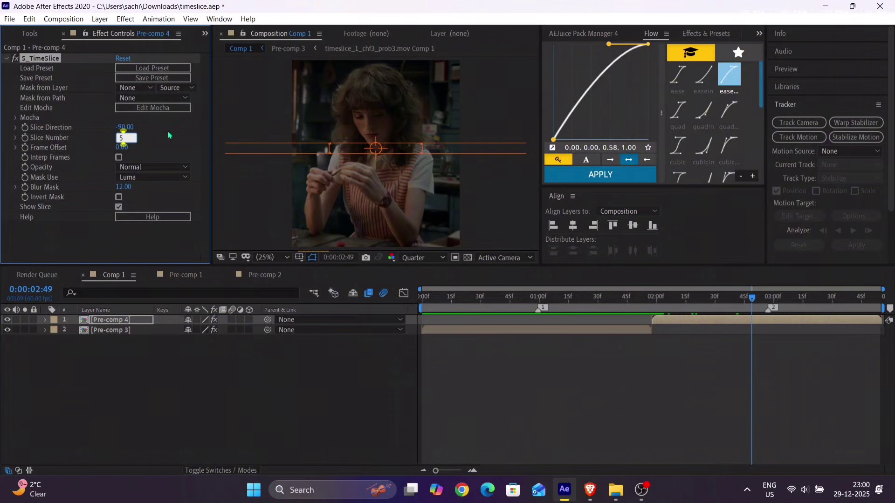
key("Return")
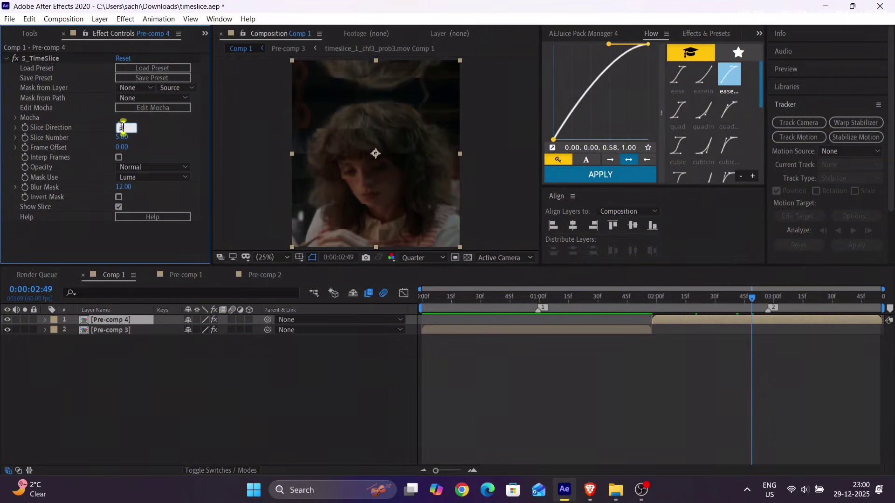
key("Return")
left_click_drag(664, 303, 408, 304)
key("space")
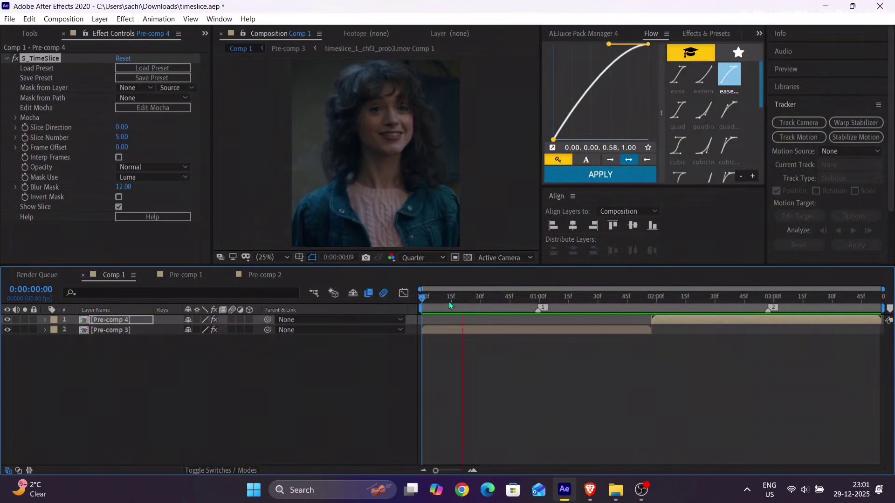
key("space")
Step: Add an adjustment layer trimmed to end at 0:00:01:58 and place it directly above Pre-comp 3
right_click(377, 257)
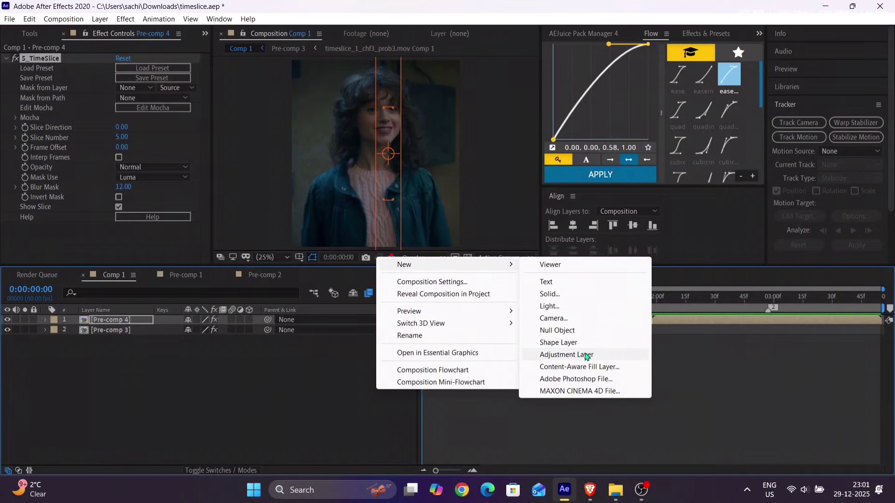
left_click(567, 355)
left_click(652, 299)
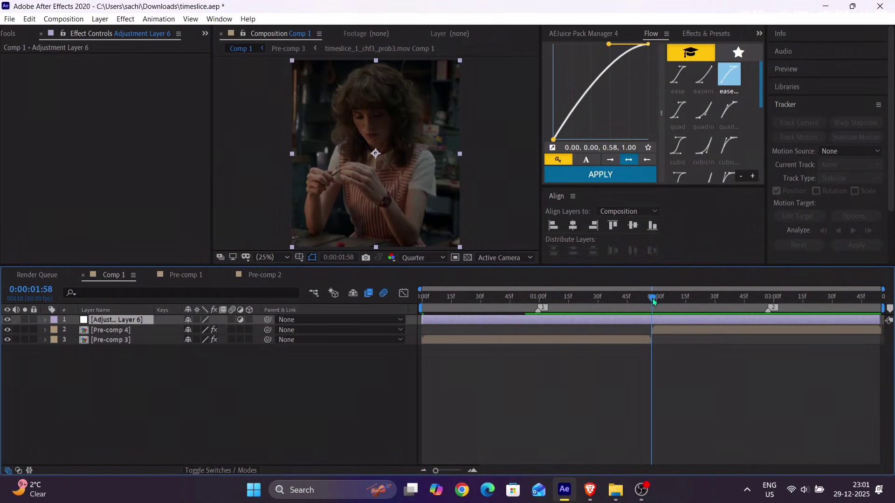
key("ctrl+Down")
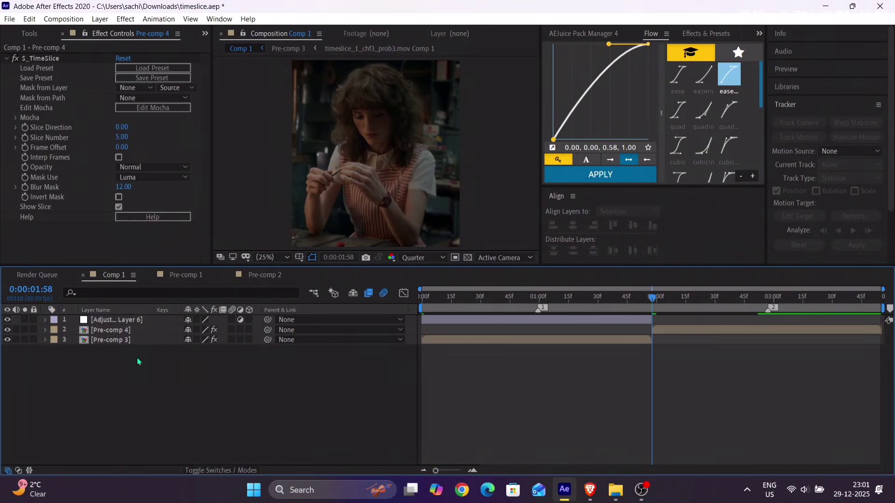
left_click_drag(133, 323, 130, 332)
Step: Apply the BCC Temporal Blur effect to the new adjustment layer above Pre-comp 3
key("Home")
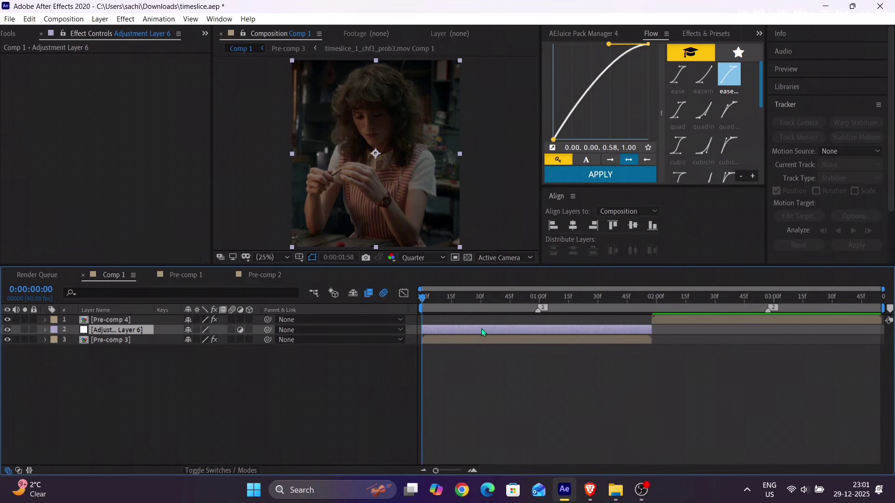
key("ctrl+space")
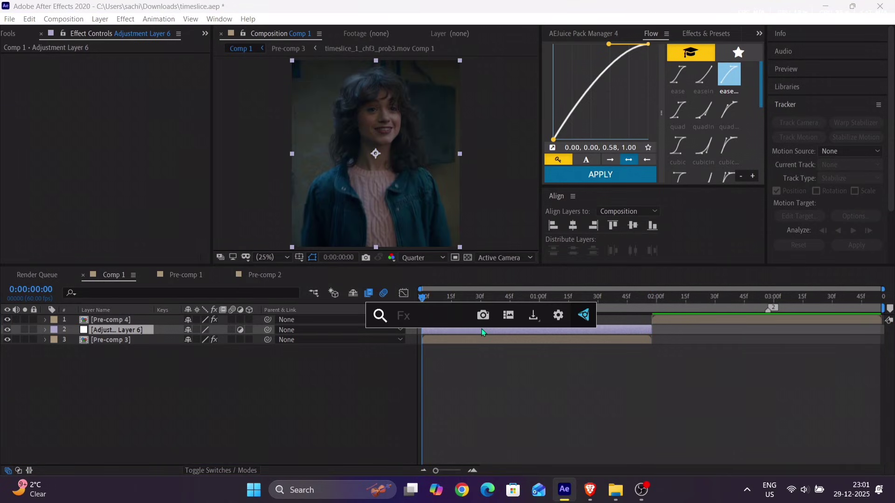
type("bcc te")
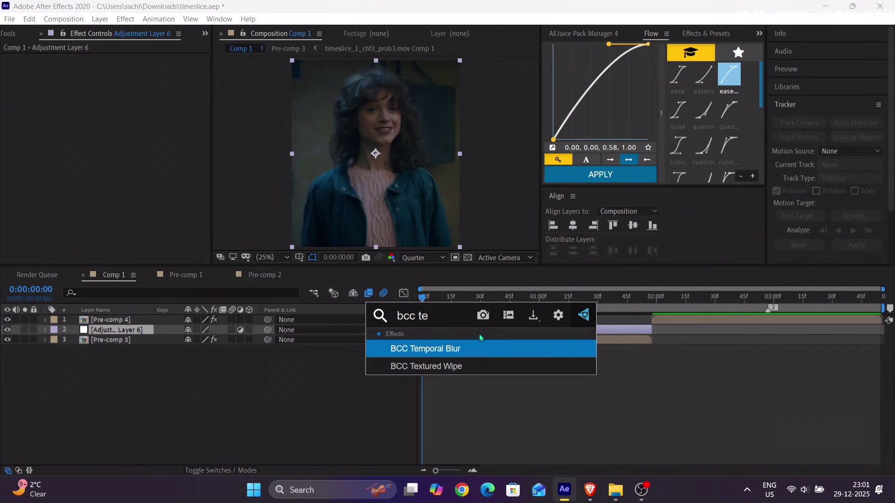
left_click(476, 346)
Step: Keyframe the Temporal Blur Amount at 0 on the layer's start, 2 at 0:00:00:59 and 0 at 0:00:01:58
left_click(536, 297)
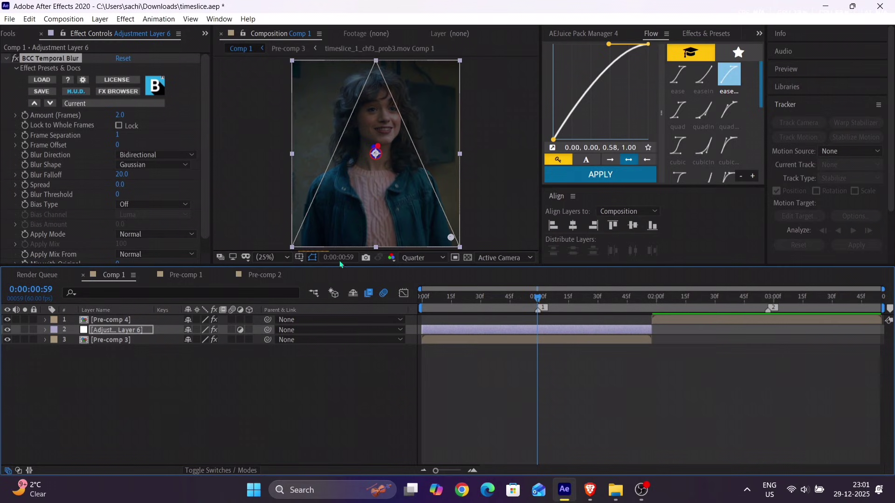
left_click(151, 193)
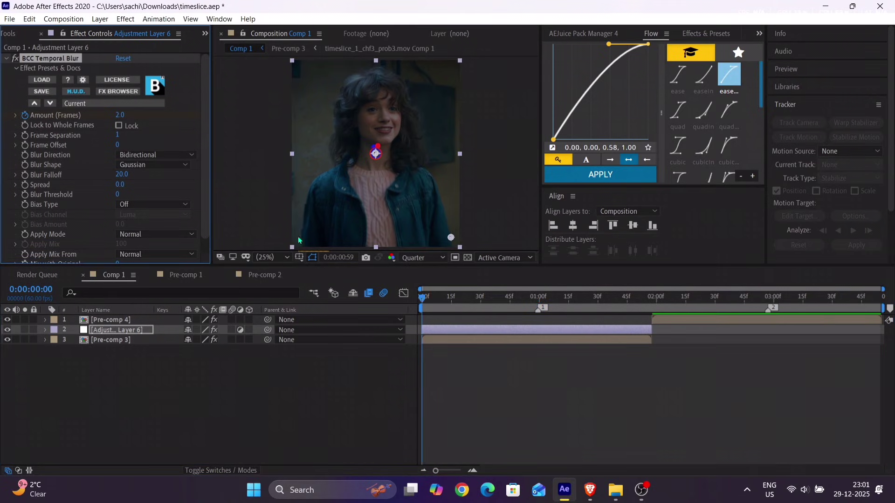
left_click(653, 302)
left_click_drag(121, 116, 32, 142)
key("u")
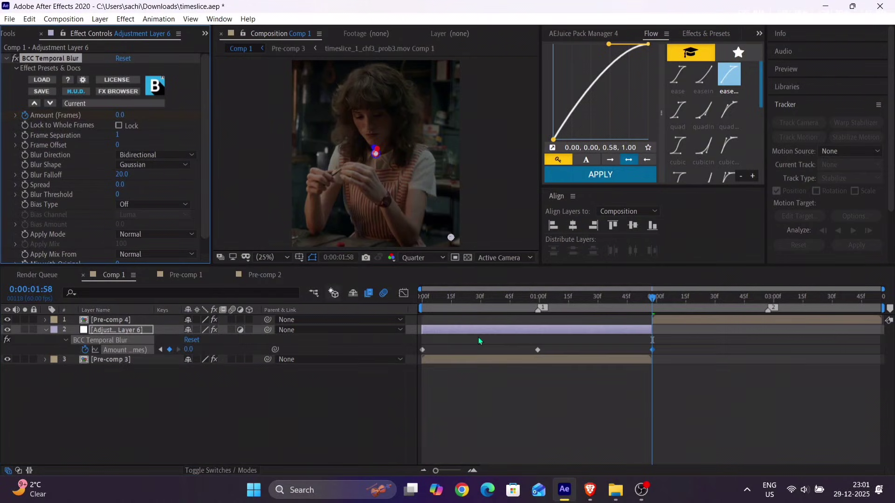
left_click_drag(544, 297, 541, 298)
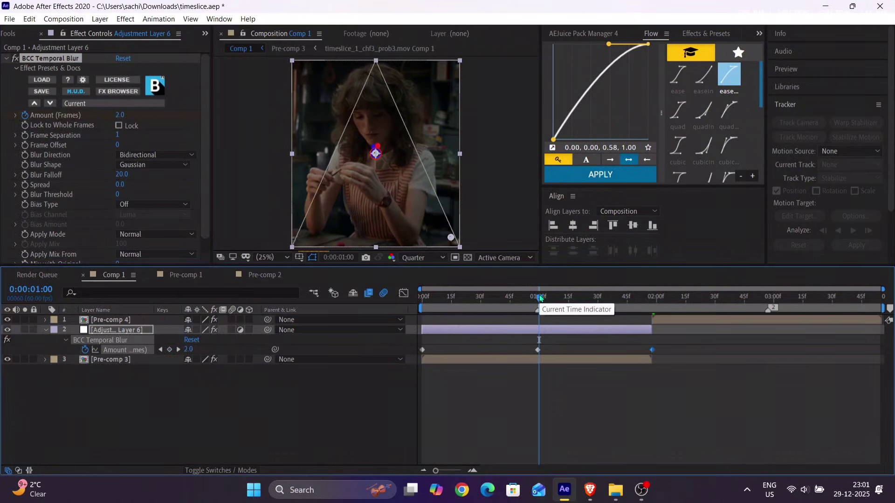
left_click_drag(542, 302, 537, 303)
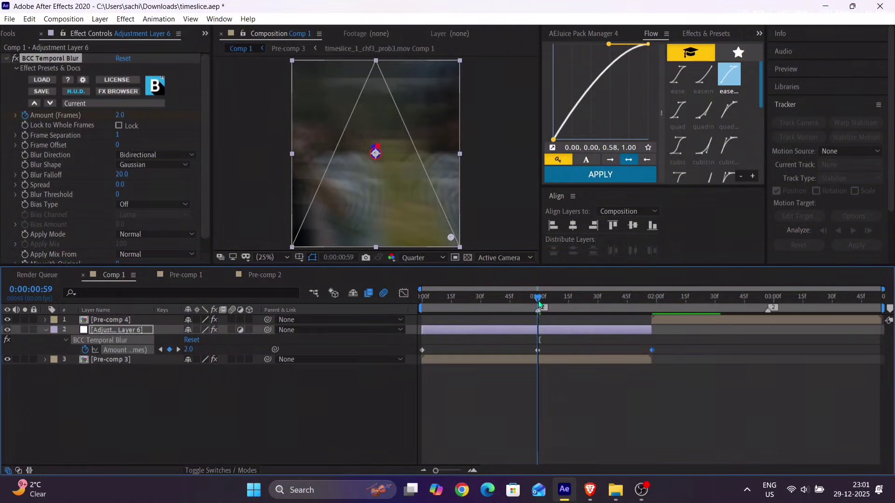
key("u")
Step: Duplicate the Temporal Blur adjustment layer, position the copy above and over Pre-comp 4, and play back the whole composition
left_click(549, 330)
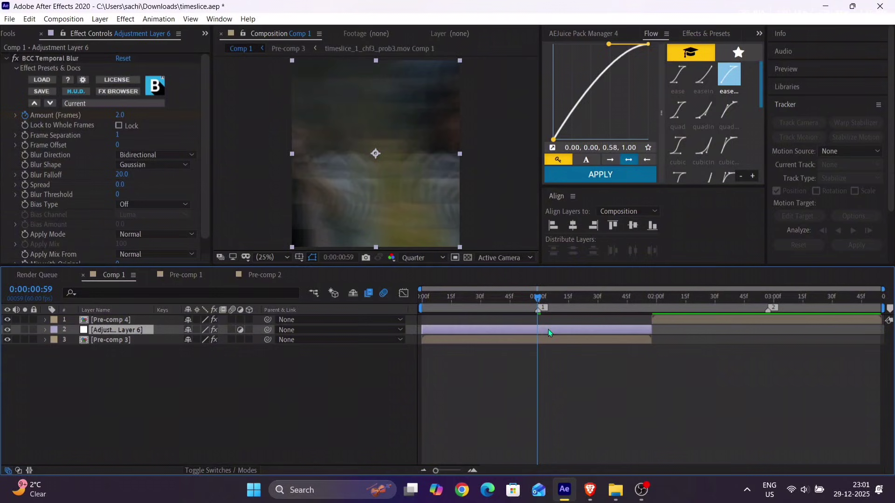
key("ctrl+d")
left_click_drag(143, 330, 505, 321)
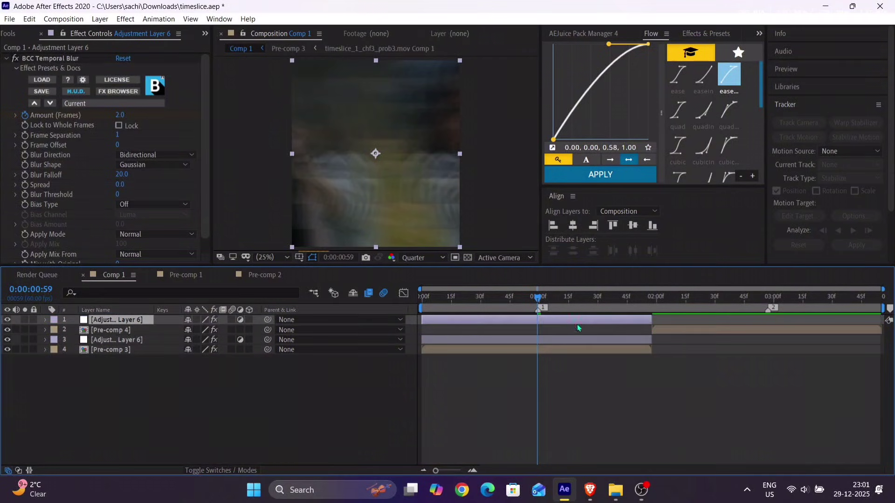
left_click_drag(578, 325, 792, 327)
key("Home")
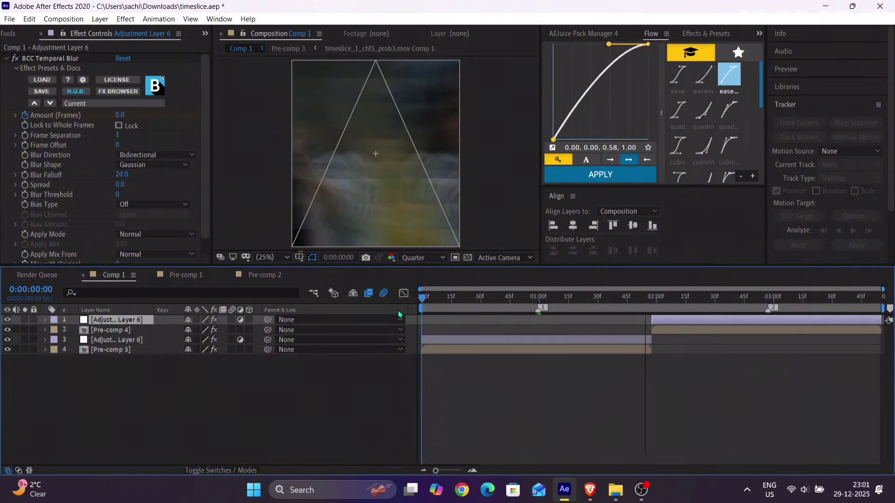
key("space")
left_click(402, 381)
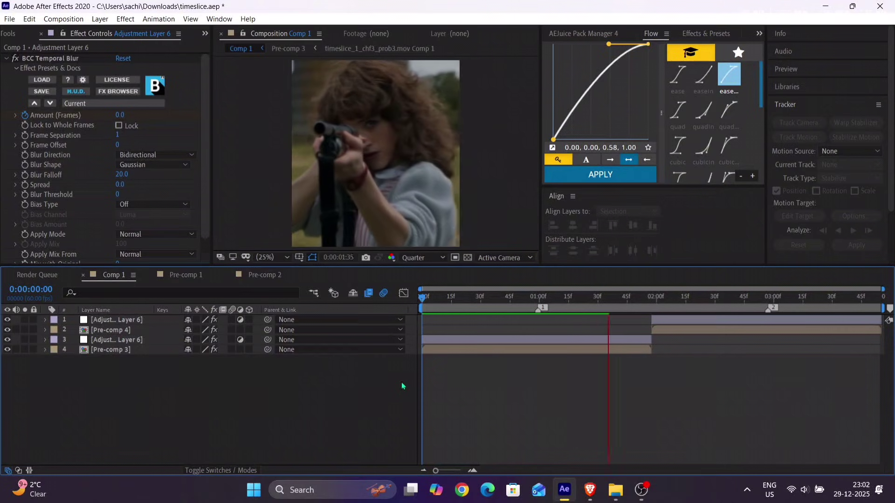